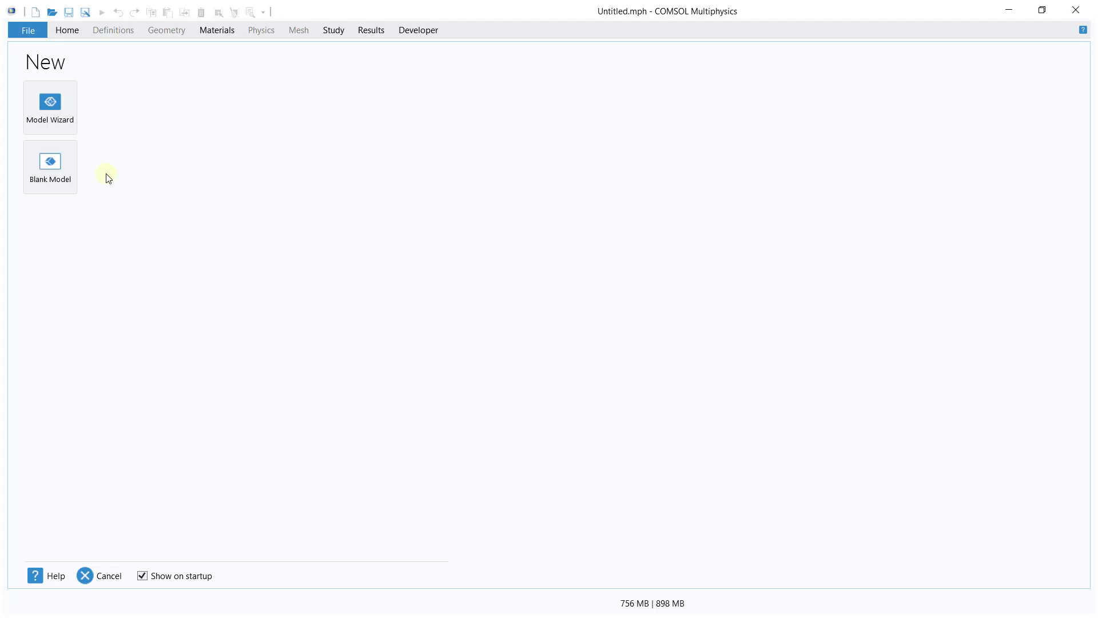
Start a 2D model through the Model Wizard with the Heat Transfer in Solids physics interface.
{"action": "left_click", "coordinate": [58, 107]}
{"action": "left_click", "coordinate": [158, 123]}
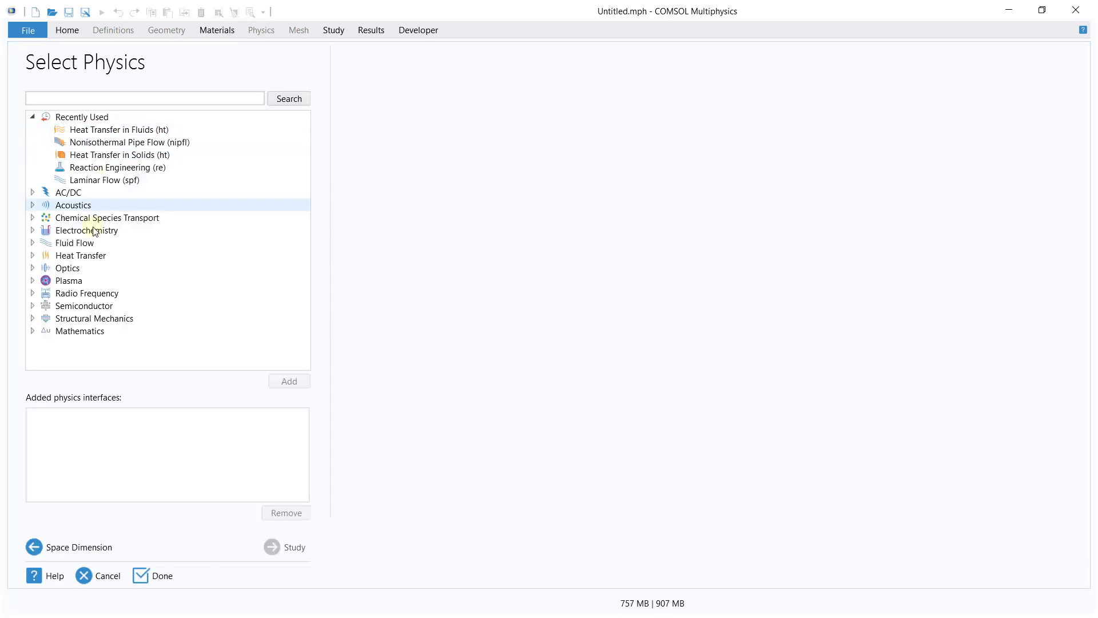
{"action": "left_click", "coordinate": [32, 117]}
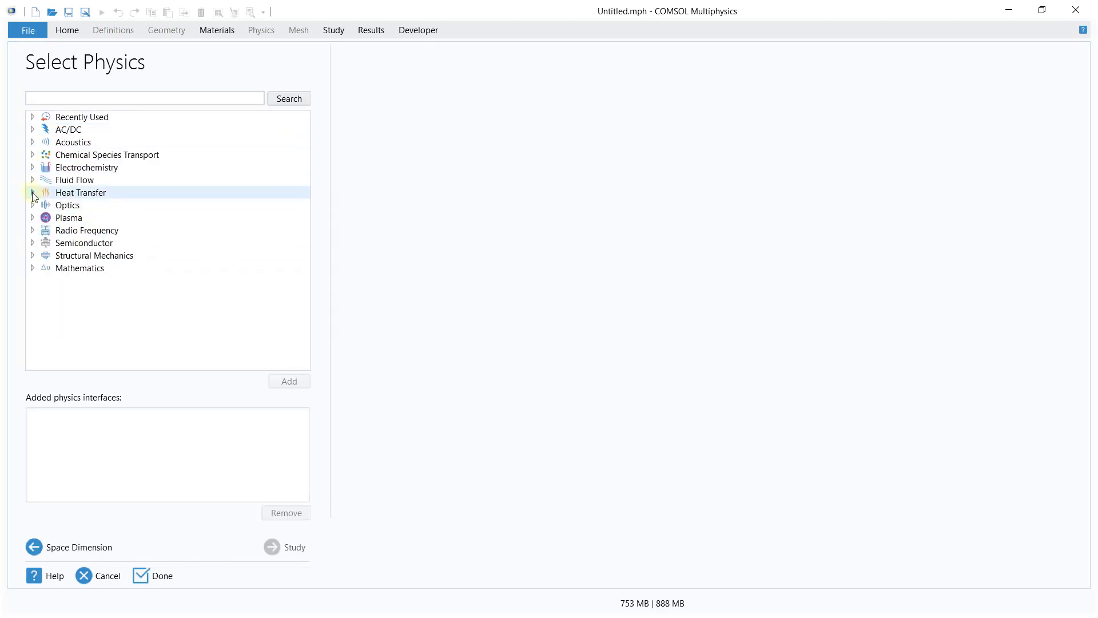
{"action": "left_click", "coordinate": [33, 193]}
{"action": "left_click", "coordinate": [114, 206]}
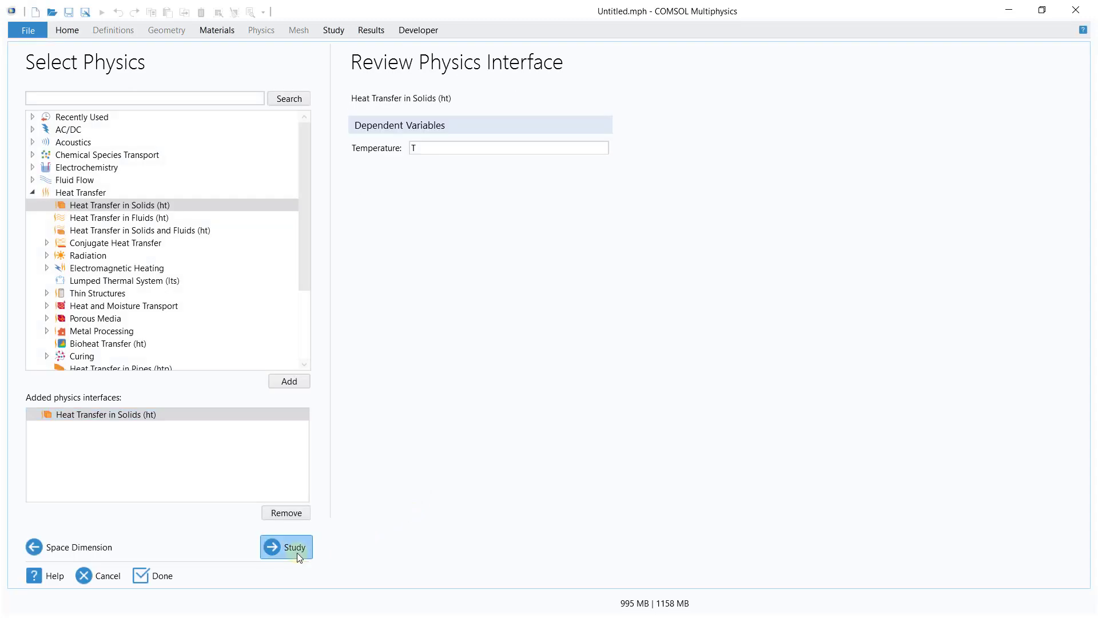
Give the model a Stationary study and finish the model setup.
{"action": "left_click", "coordinate": [297, 553]}
{"action": "left_click", "coordinate": [87, 114]}
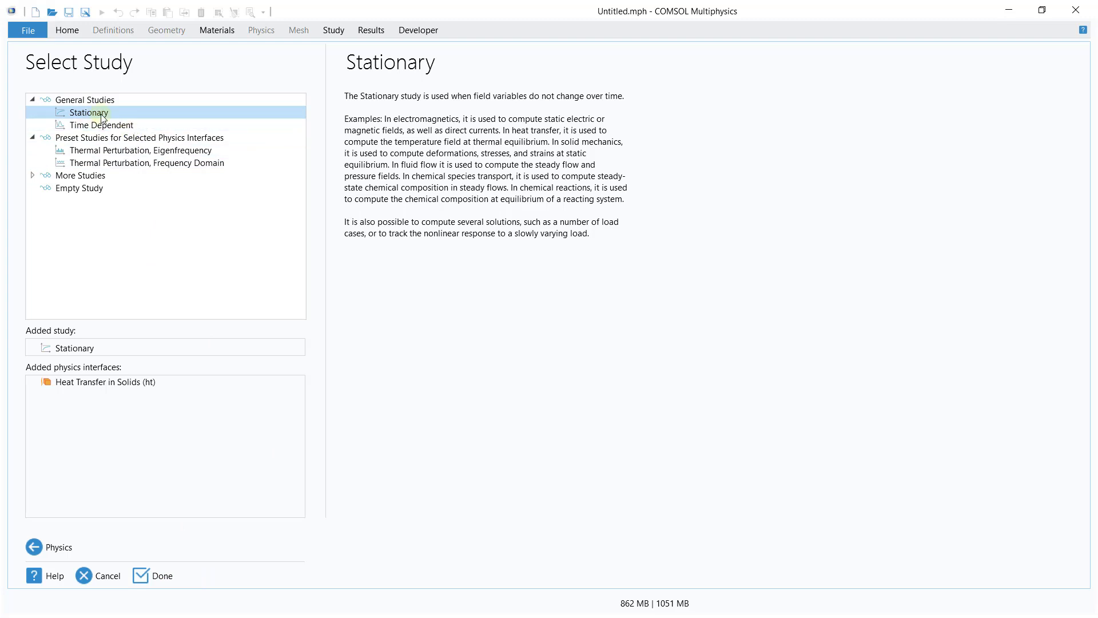
{"action": "left_click", "coordinate": [170, 576]}
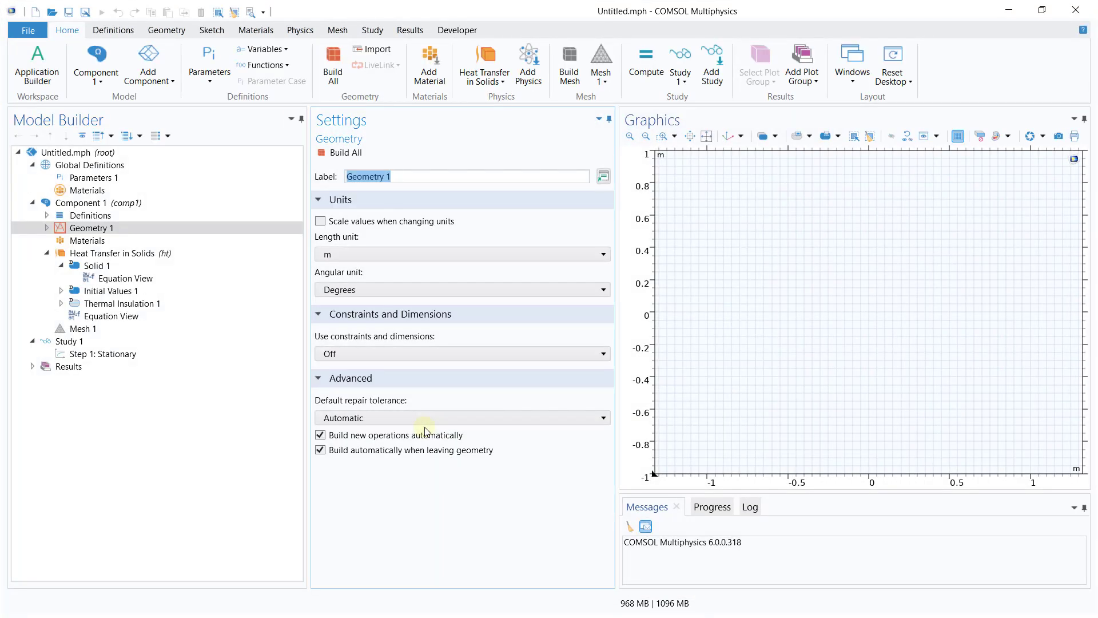
Add a solid rectangle 4 m wide and 1 m high to the geometry, with its corner at the origin, and build it.
{"action": "left_click", "coordinate": [87, 229]}
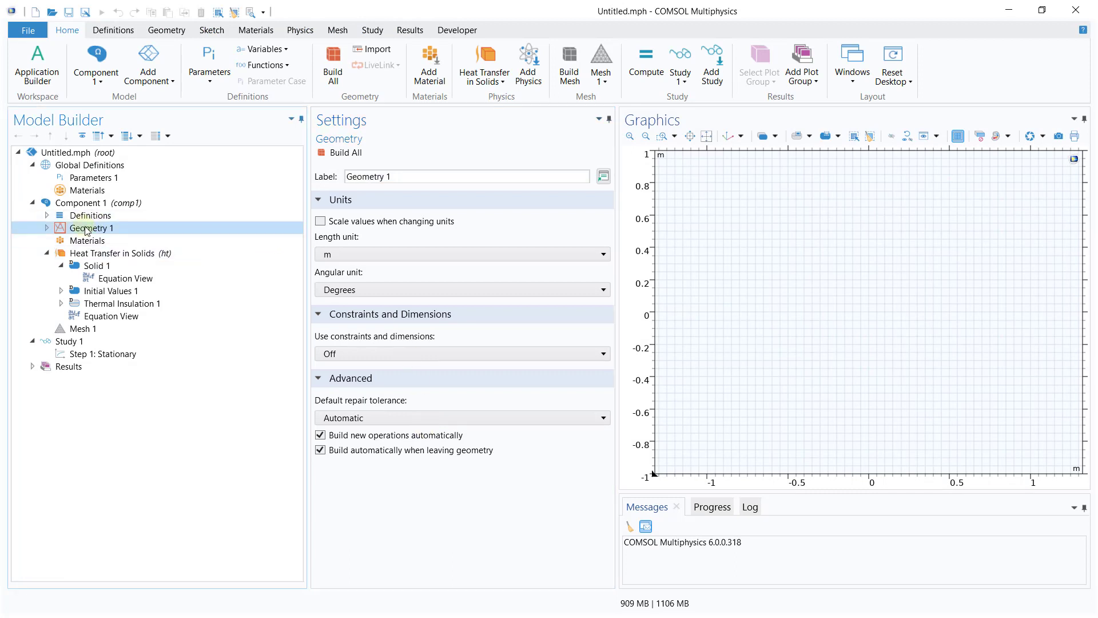
{"action": "right_click", "coordinate": [87, 229]}
{"action": "left_click", "coordinate": [166, 309]}
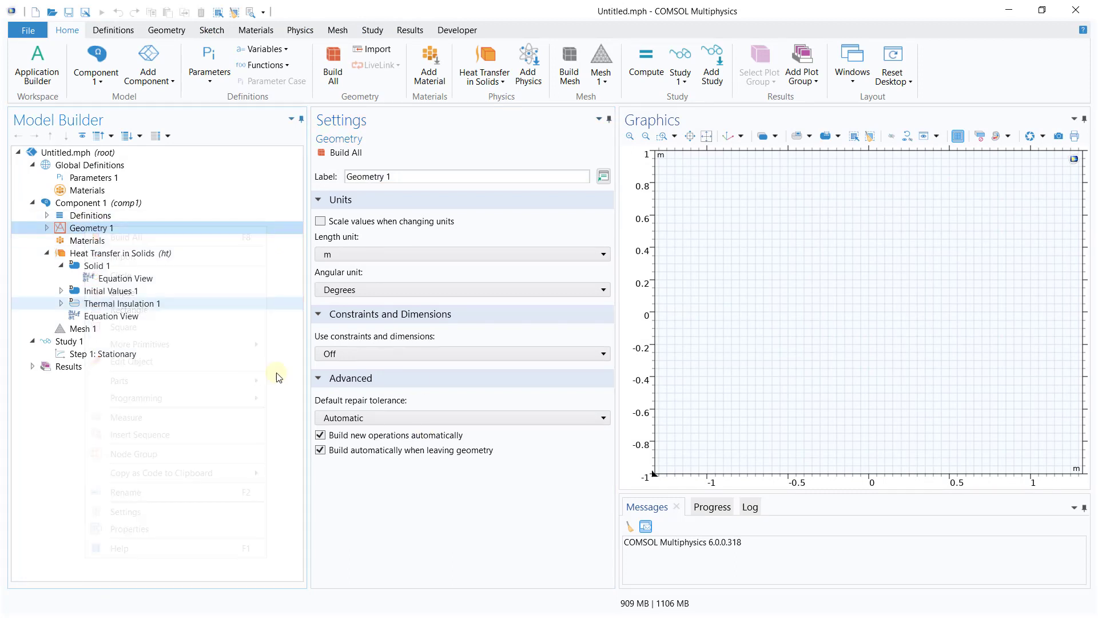
{"action": "left_click_drag", "start_coordinate": [374, 291], "coordinate": [335, 270]}
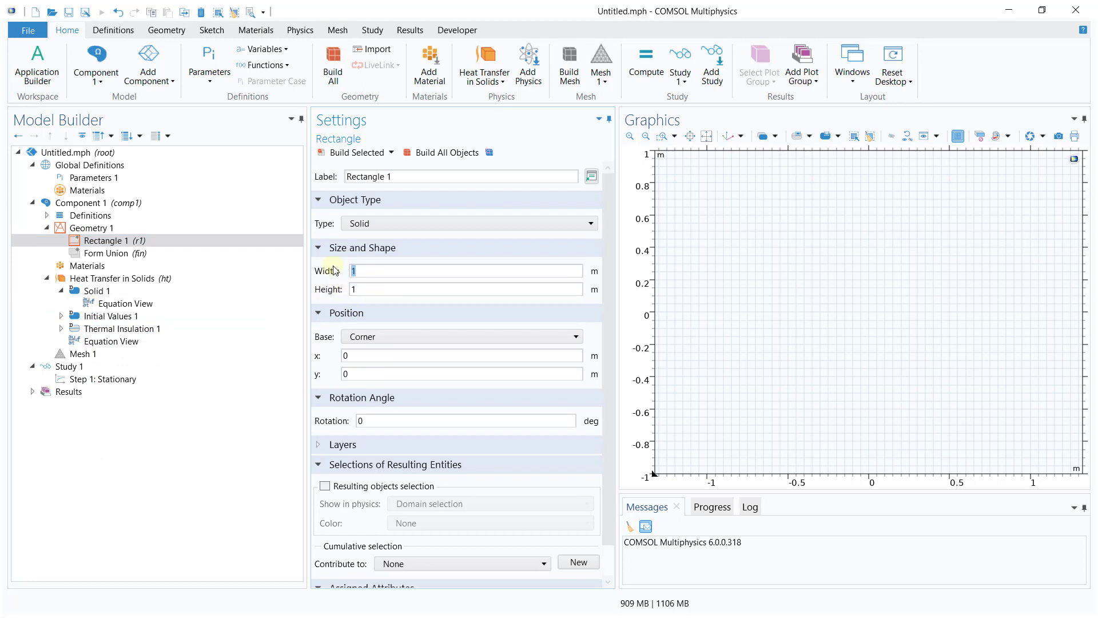
{"action": "left_click", "coordinate": [355, 153]}
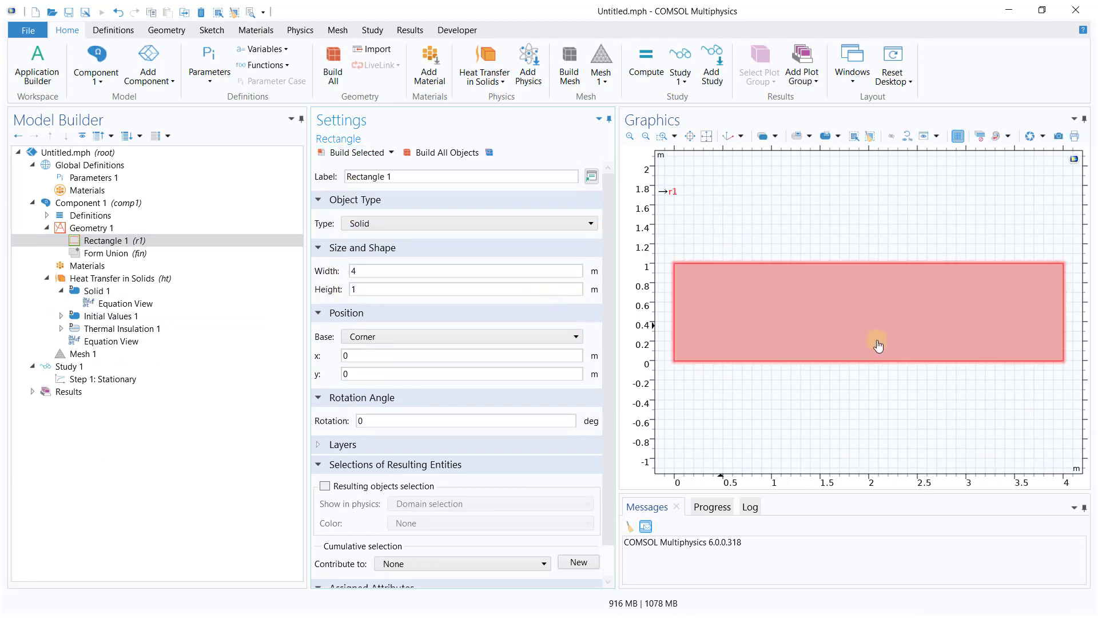
Add Copper from the AC/DC material library to the component for the rectangle domain.
{"action": "left_click", "coordinate": [90, 267]}
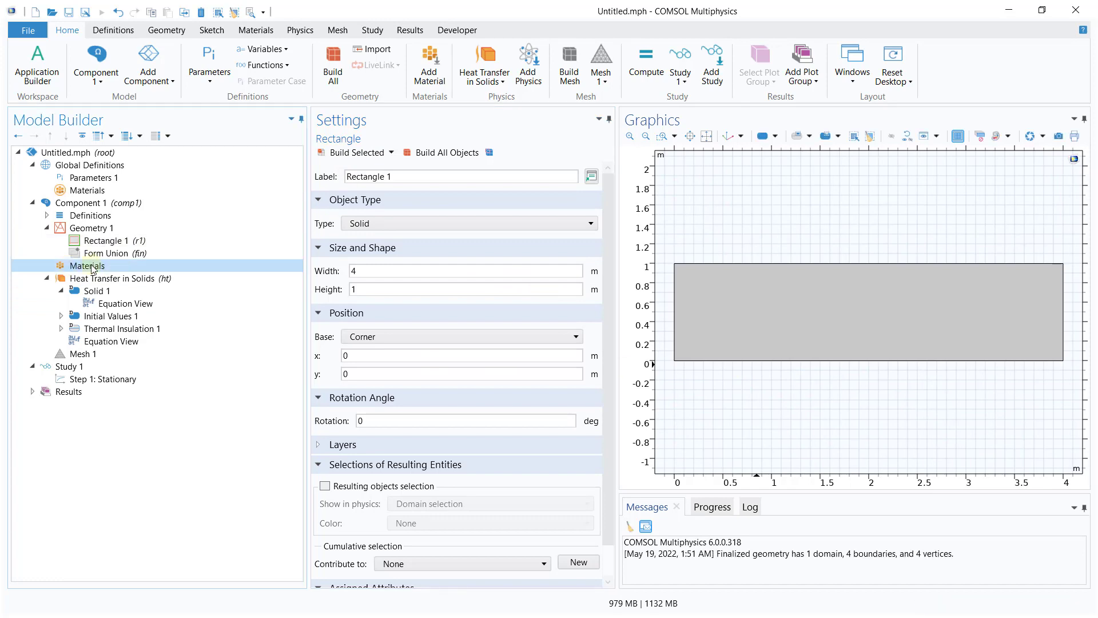
{"action": "right_click", "coordinate": [77, 266]}
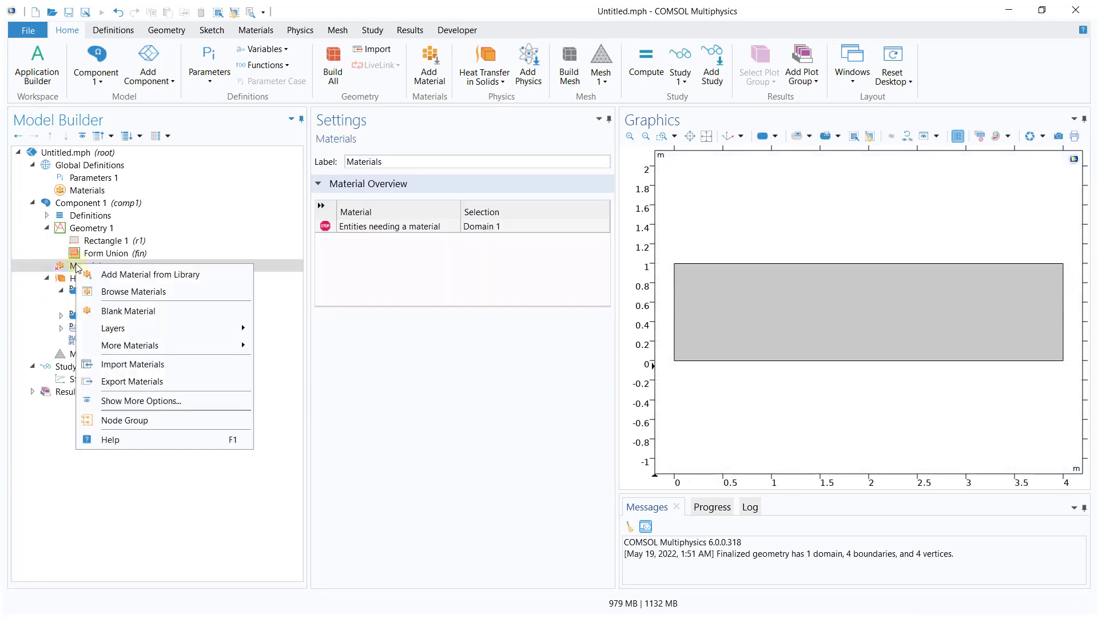
{"action": "left_click", "coordinate": [125, 275]}
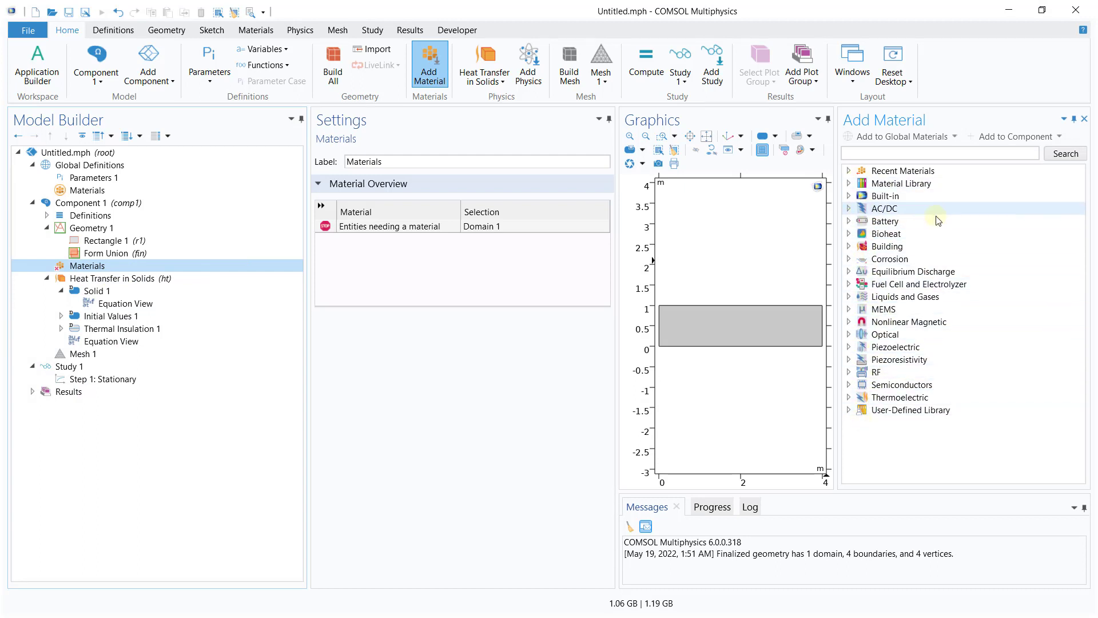
{"action": "left_click", "coordinate": [849, 210]}
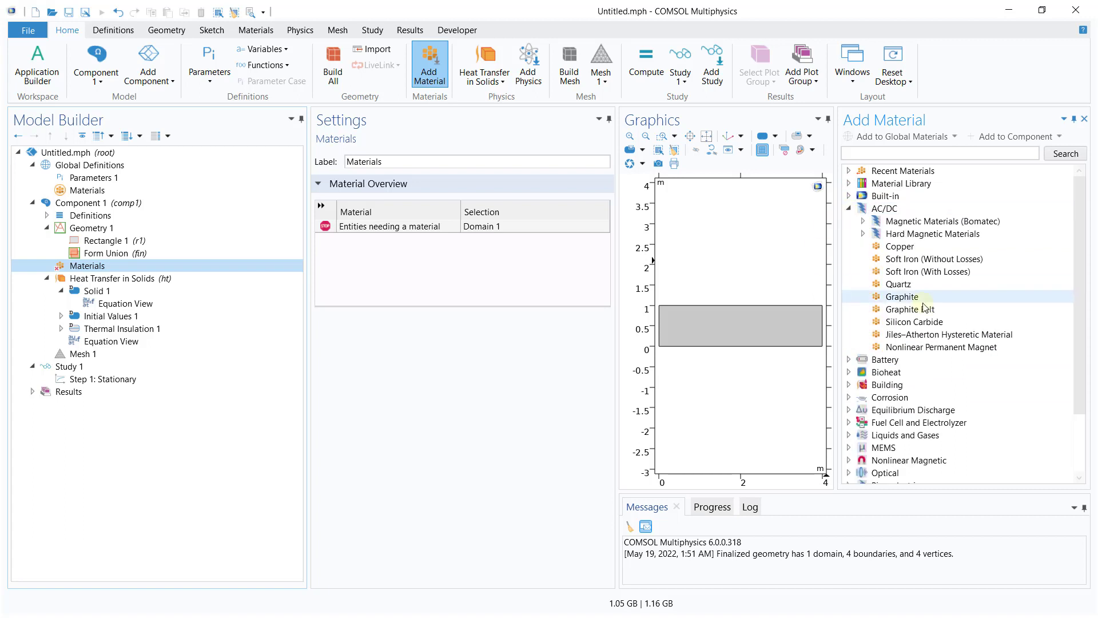
{"action": "left_click", "coordinate": [893, 248]}
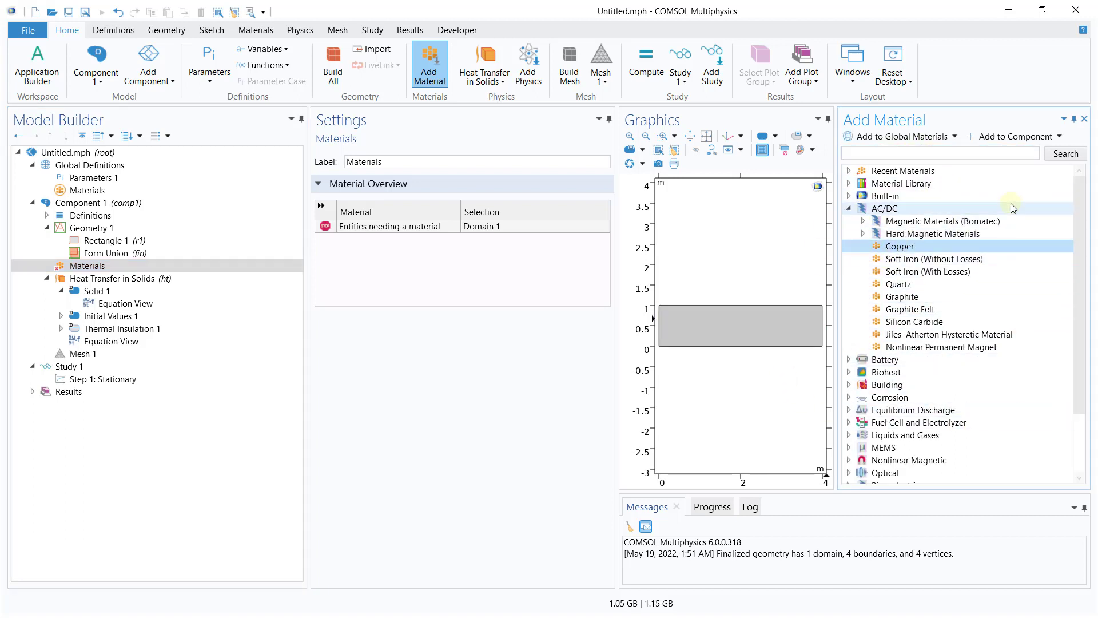
{"action": "left_click", "coordinate": [1008, 137]}
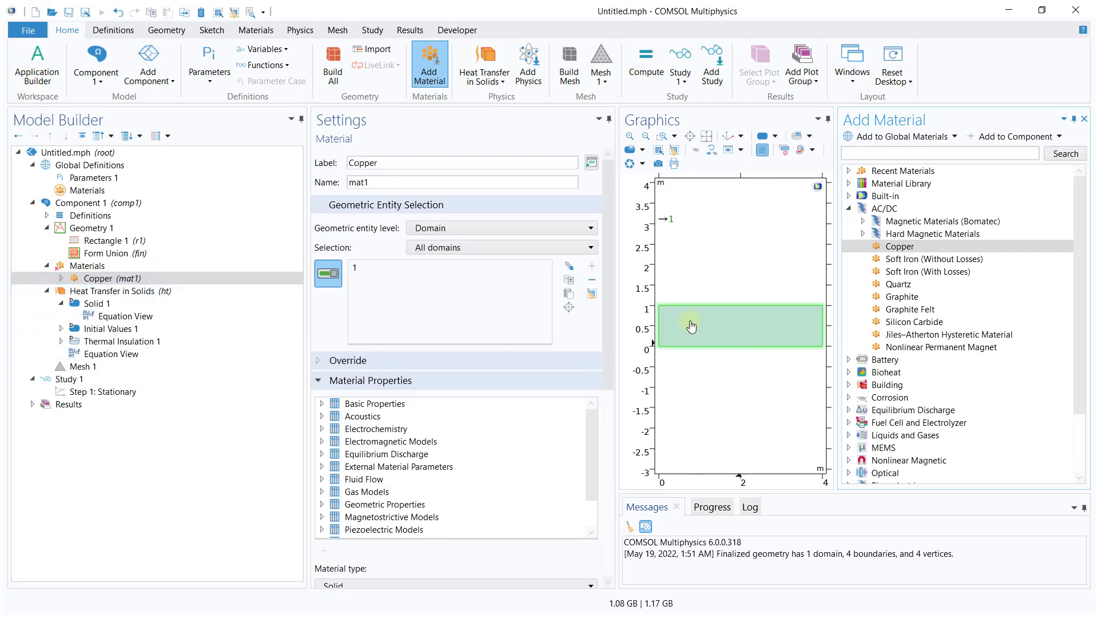
{"action": "left_click", "coordinate": [92, 269]}
{"action": "left_click", "coordinate": [117, 278]}
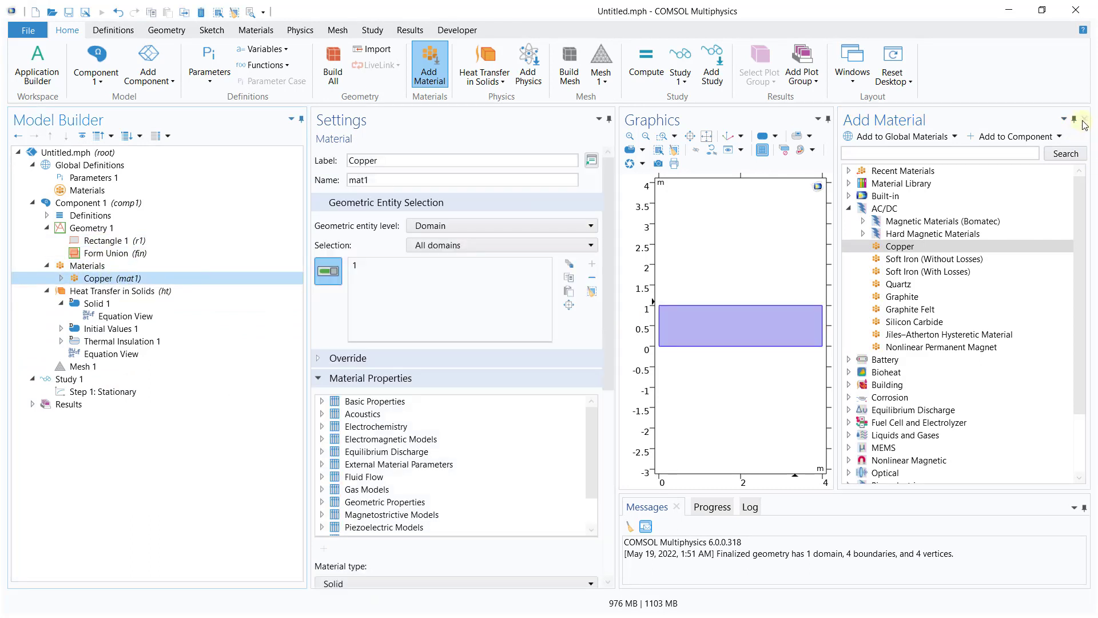
{"action": "left_click", "coordinate": [1083, 120]}
Show the governing equations of the Heat Transfer in Solids interface and of its Solid feature.
{"action": "left_click", "coordinate": [136, 293]}
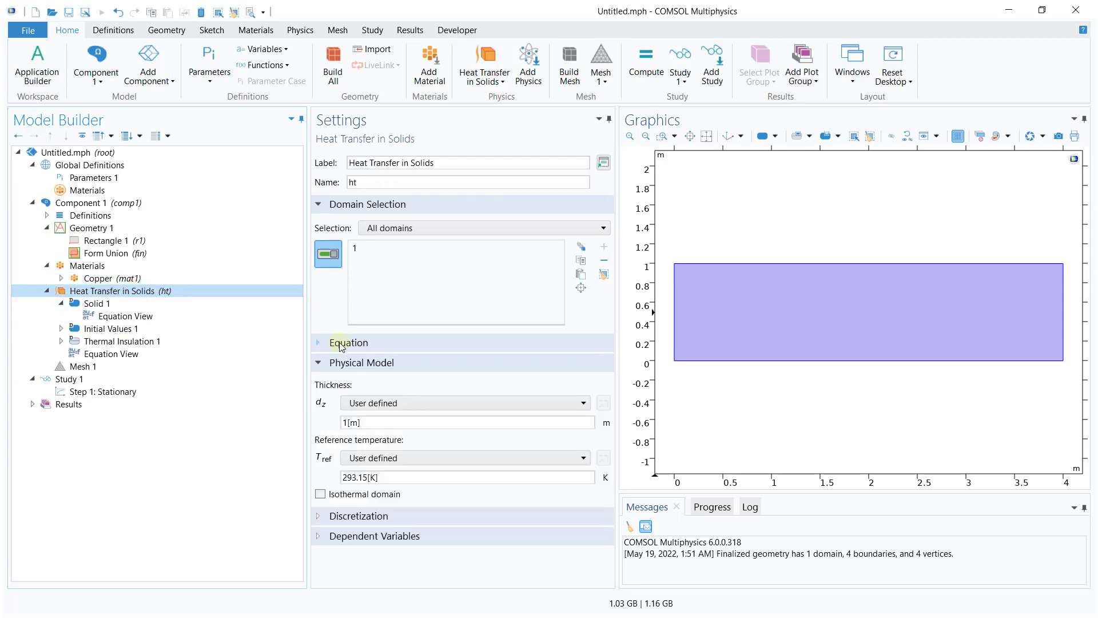
{"action": "left_click", "coordinate": [341, 343]}
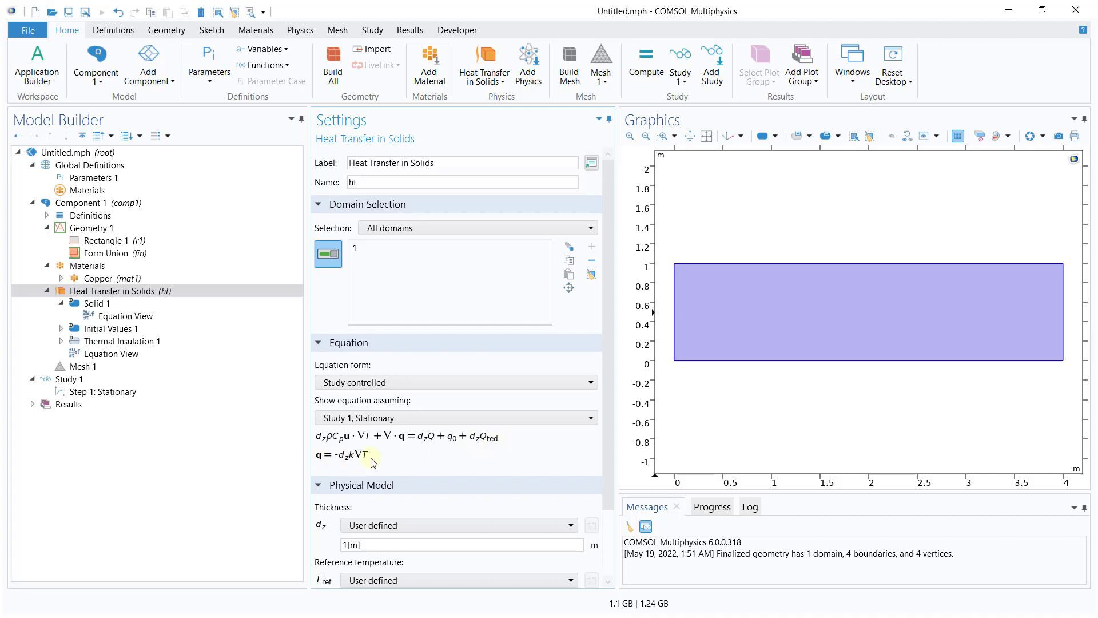
{"action": "left_click", "coordinate": [94, 303]}
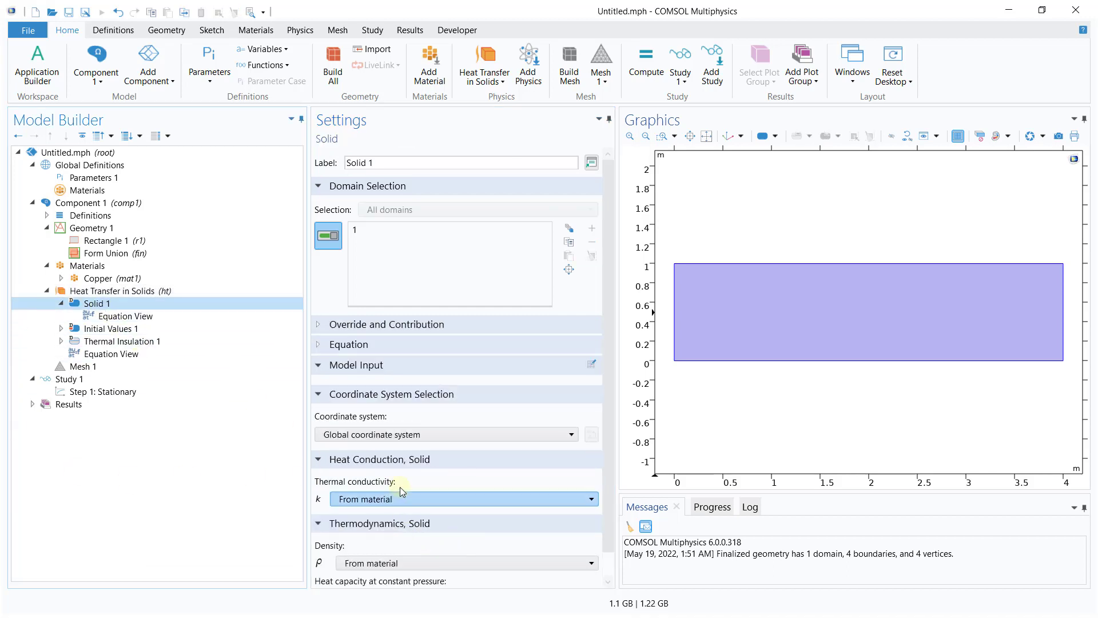
{"action": "left_click", "coordinate": [351, 346]}
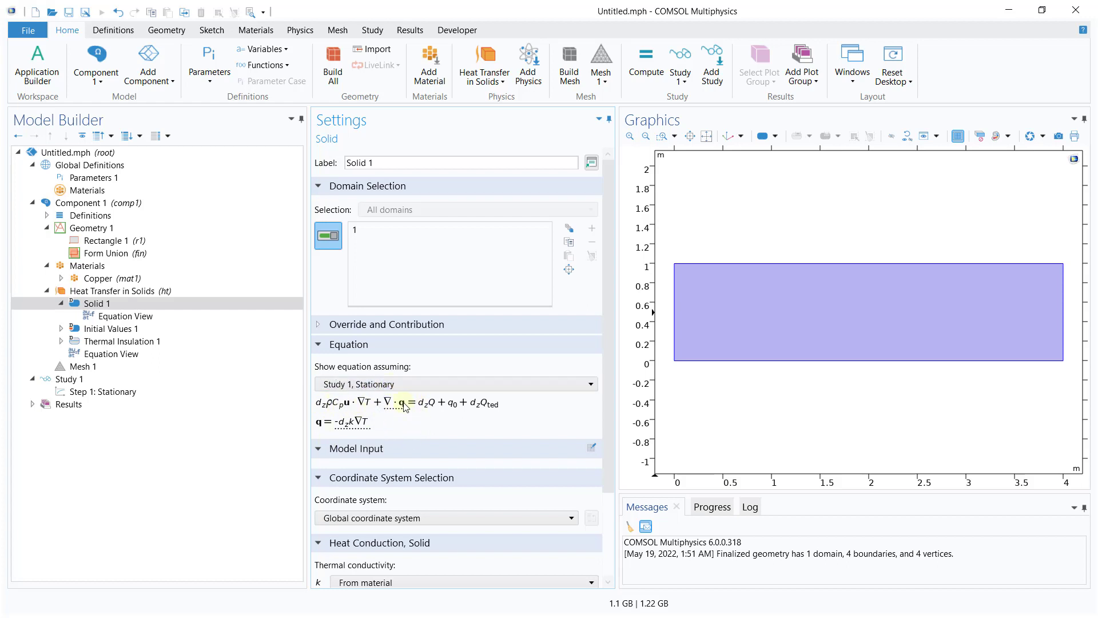
Add a Temperature boundary condition of 0[degC] on the left and upper edges of the rectangle.
{"action": "left_click", "coordinate": [86, 291]}
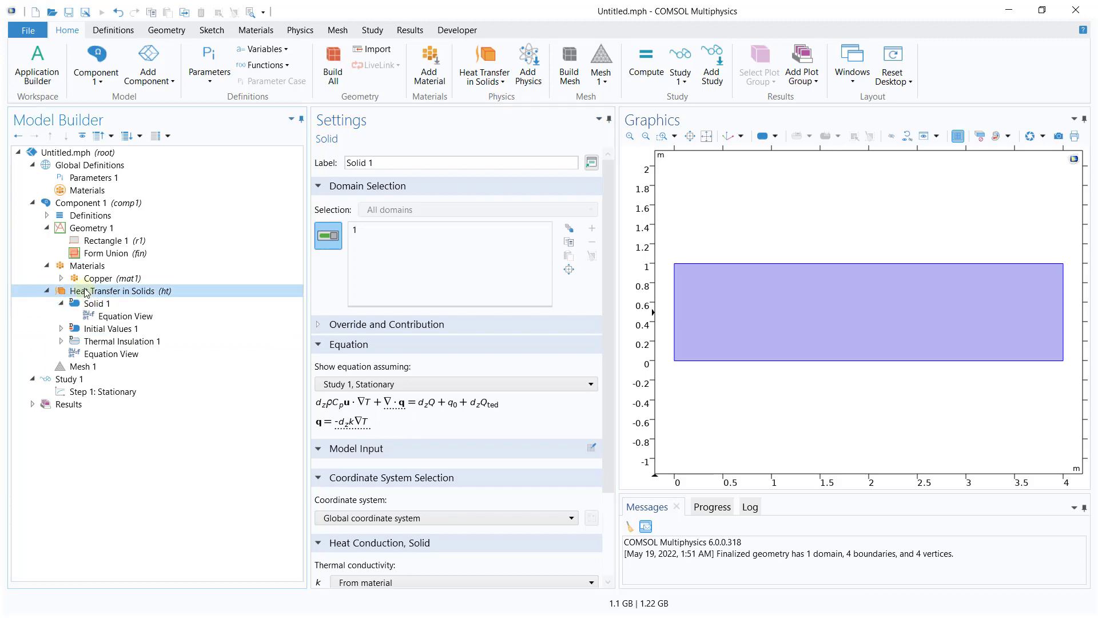
{"action": "right_click", "coordinate": [86, 292]}
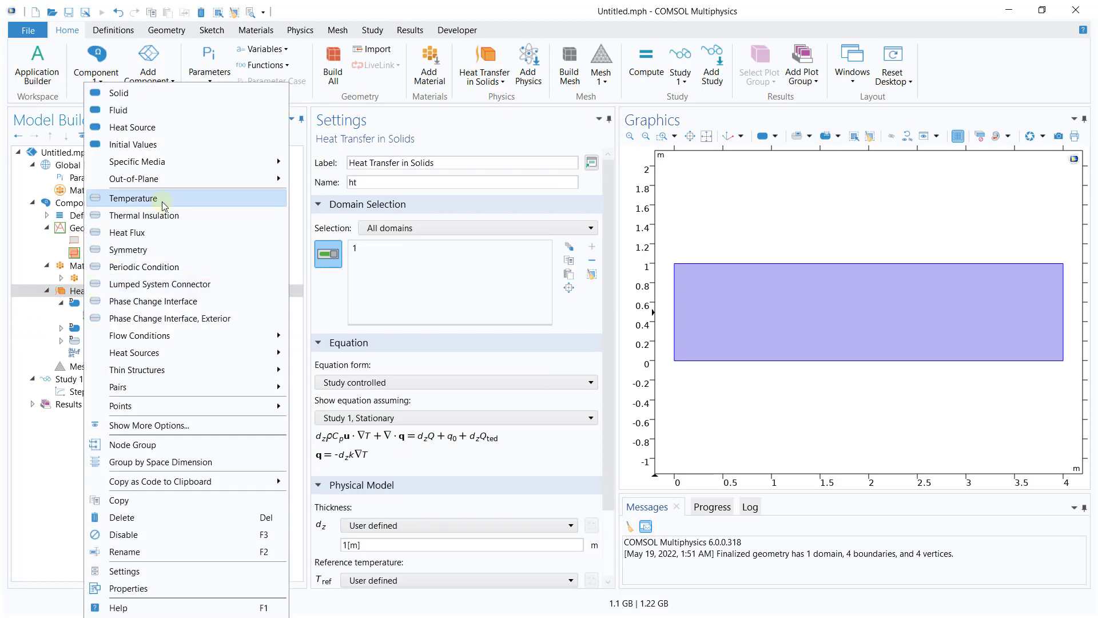
{"action": "left_click", "coordinate": [198, 198]}
{"action": "left_click", "coordinate": [675, 306]}
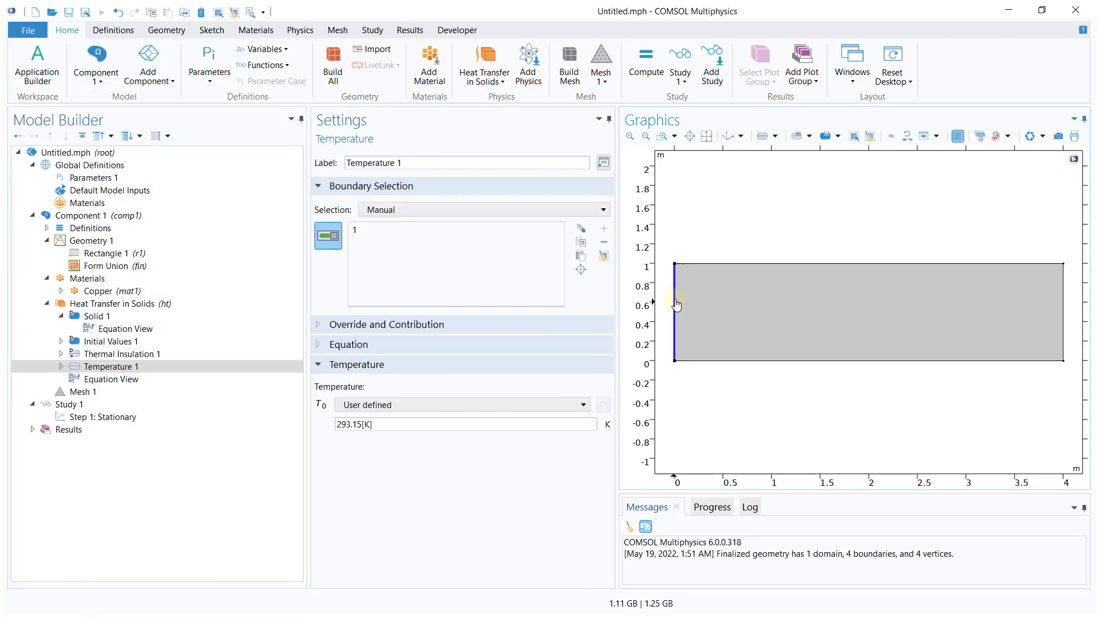
{"action": "left_click", "coordinate": [712, 264]}
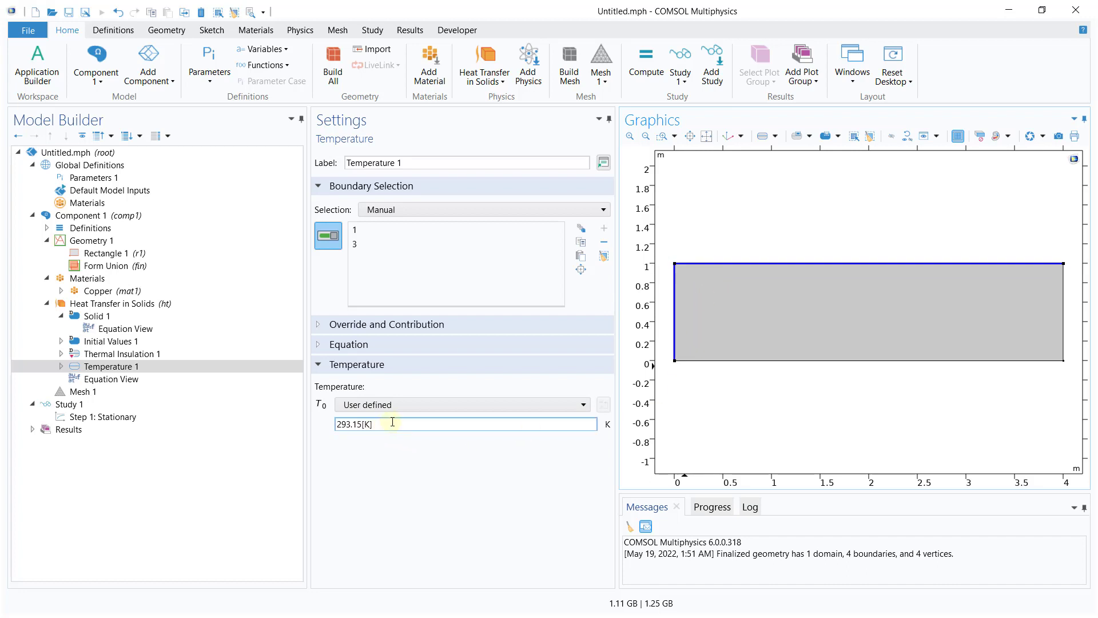
{"action": "left_click_drag", "start_coordinate": [392, 423], "coordinate": [319, 425]}
{"action": "type", "text": "0[degC"}
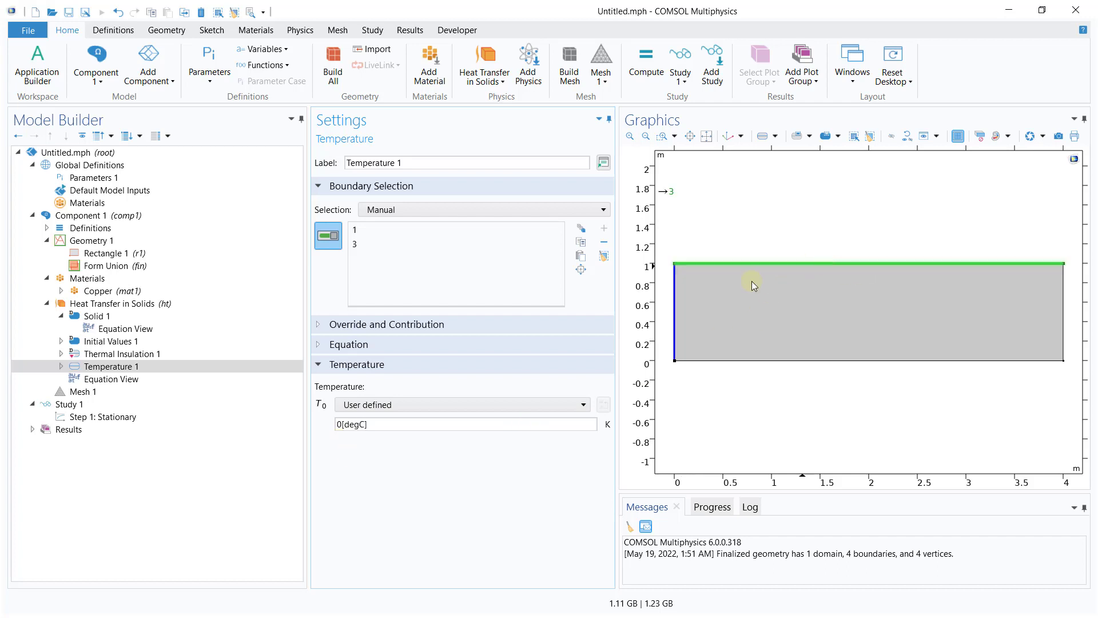
Add a second Temperature boundary condition of 100[degC] on the rectangle's right edge.
{"action": "left_click", "coordinate": [98, 305]}
{"action": "right_click", "coordinate": [97, 305]}
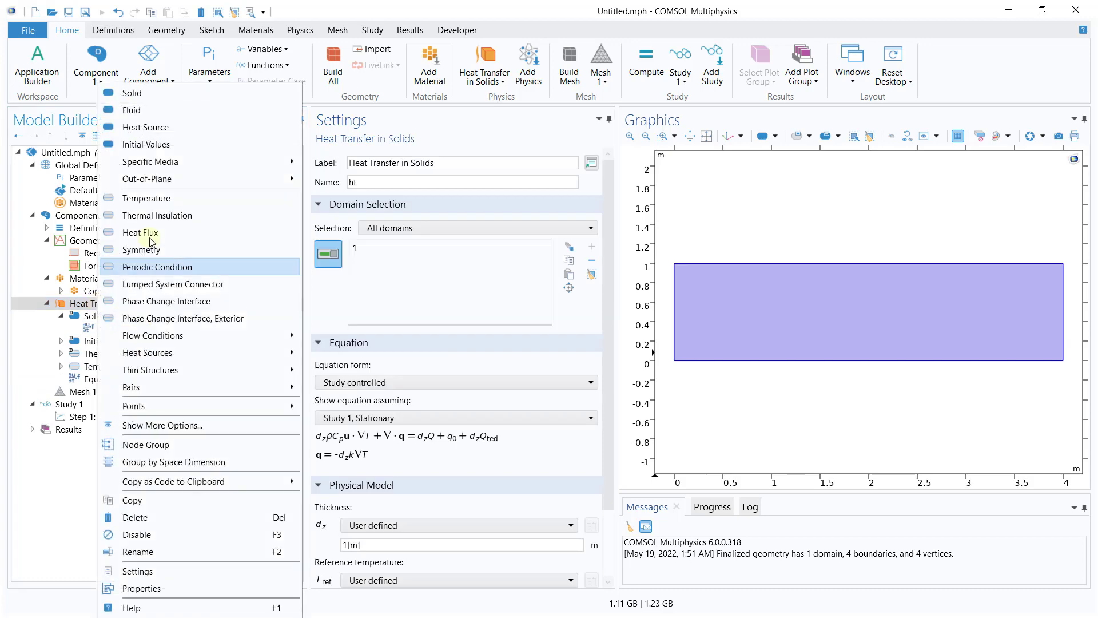
{"action": "left_click", "coordinate": [189, 191]}
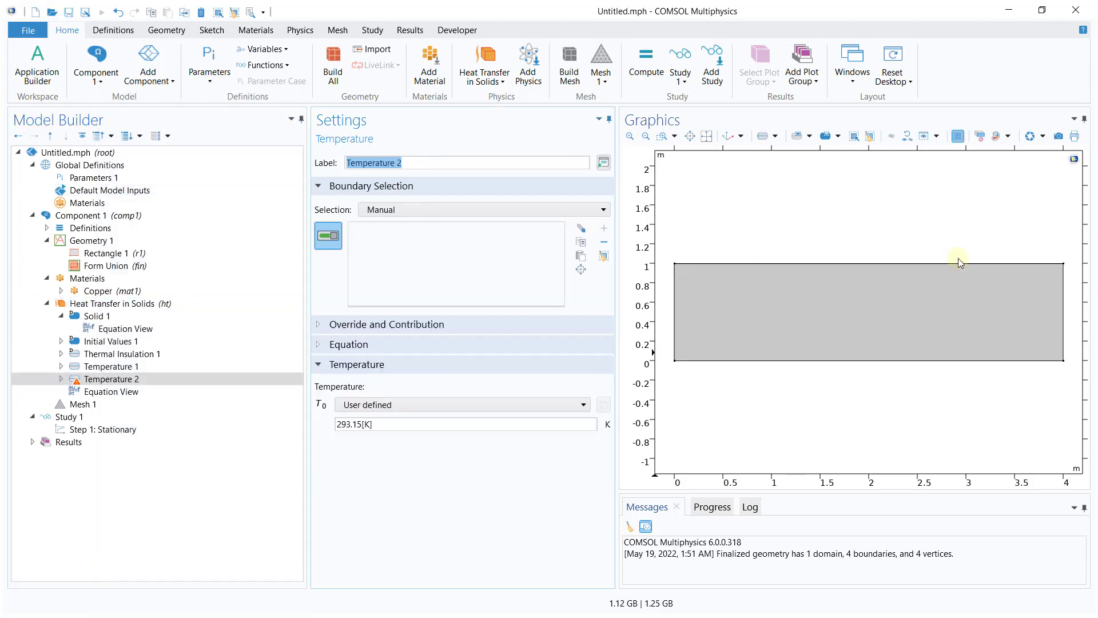
{"action": "left_click", "coordinate": [1067, 298]}
{"action": "left_click_drag", "start_coordinate": [387, 424], "coordinate": [288, 527]}
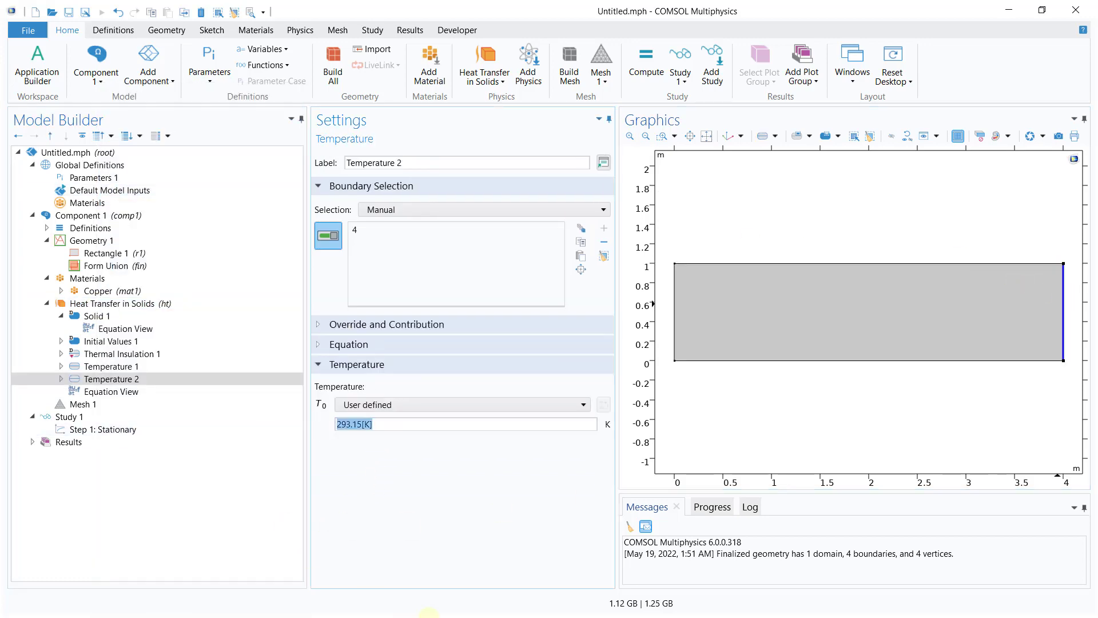
{"action": "type", "text": "100[degC"}
Review which boundaries the default Thermal Insulation condition and the first Temperature condition cover.
{"action": "left_click", "coordinate": [95, 303]}
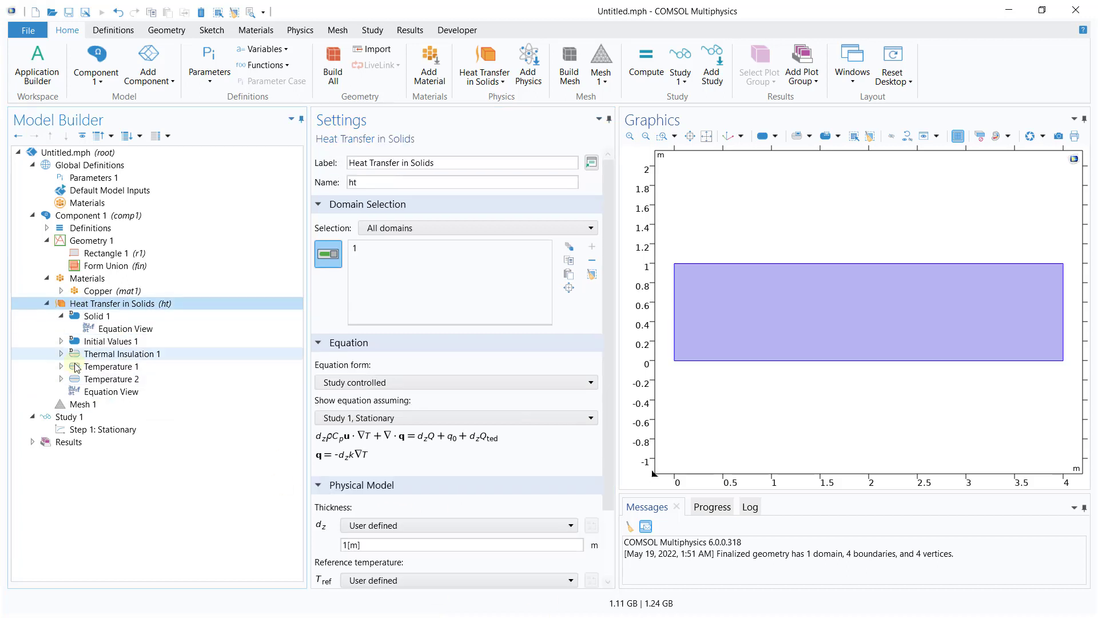
{"action": "left_click", "coordinate": [117, 355]}
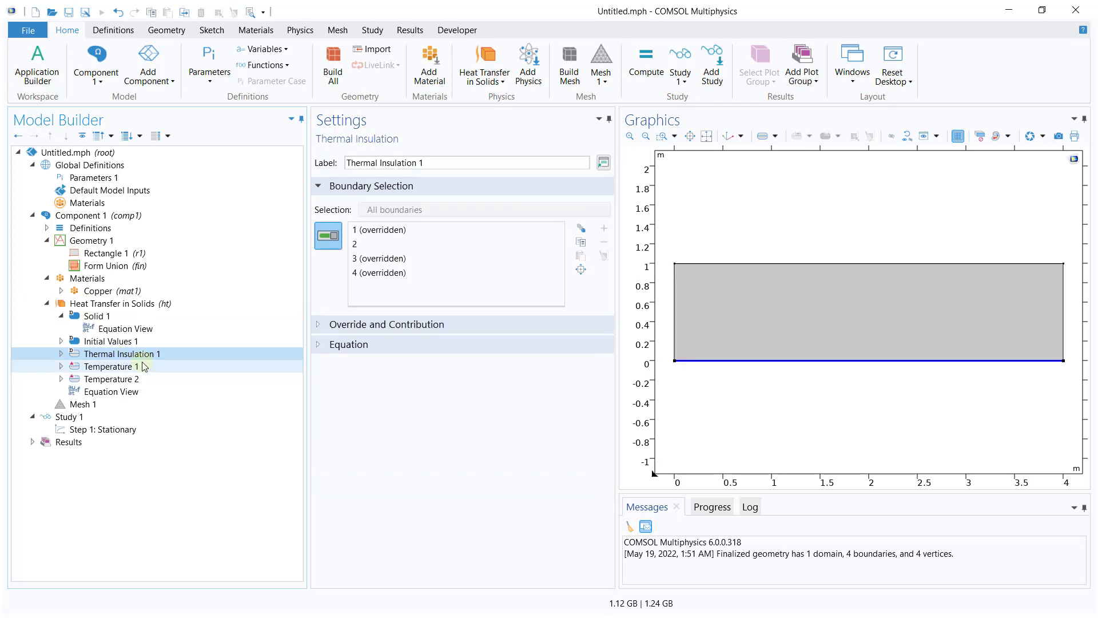
{"action": "left_click", "coordinate": [143, 366]}
{"action": "left_click", "coordinate": [163, 358]}
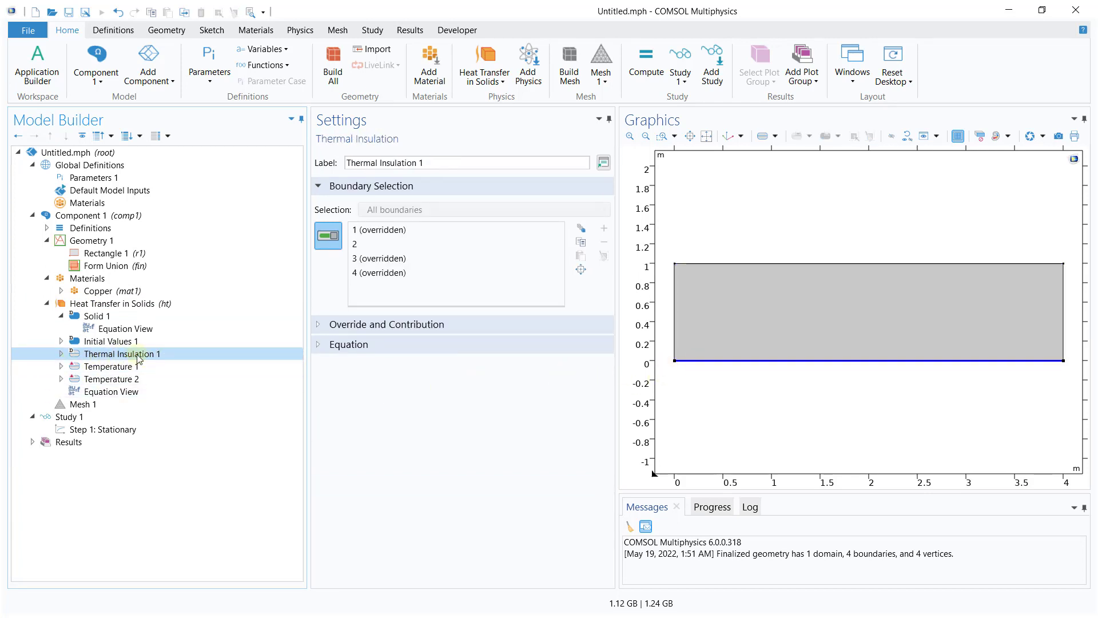
Build the physics-controlled mesh with Normal element size and check its number of domain elements.
{"action": "left_click", "coordinate": [80, 404]}
{"action": "left_click", "coordinate": [330, 156]}
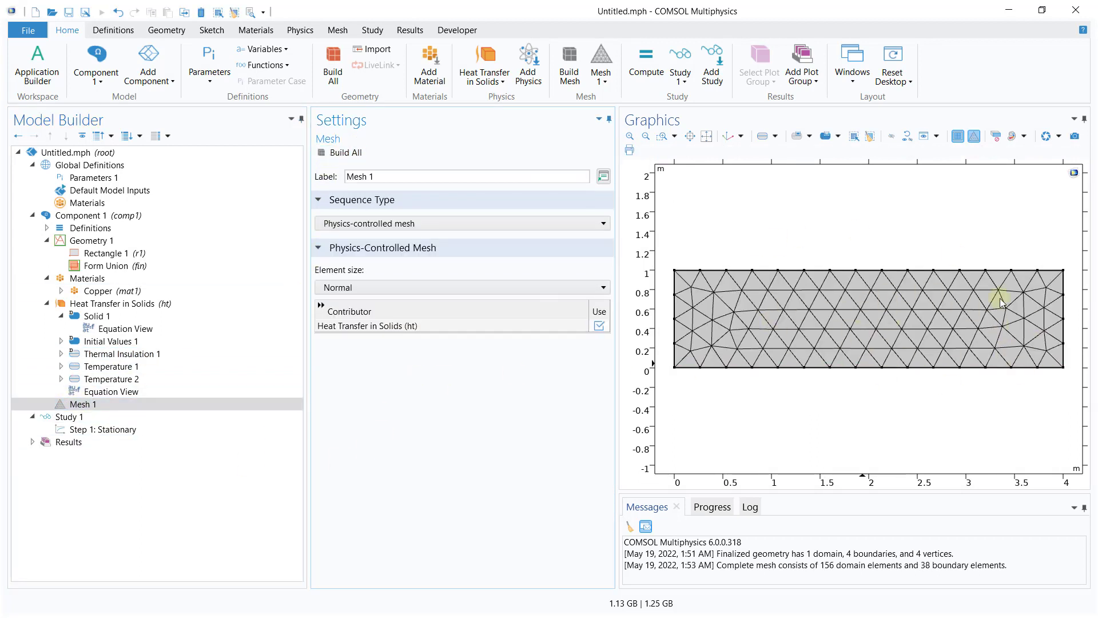
{"action": "left_click_drag", "start_coordinate": [720, 566], "coordinate": [998, 568]}
{"action": "left_click", "coordinate": [916, 578]}
{"action": "left_click_drag", "start_coordinate": [810, 567], "coordinate": [854, 566]}
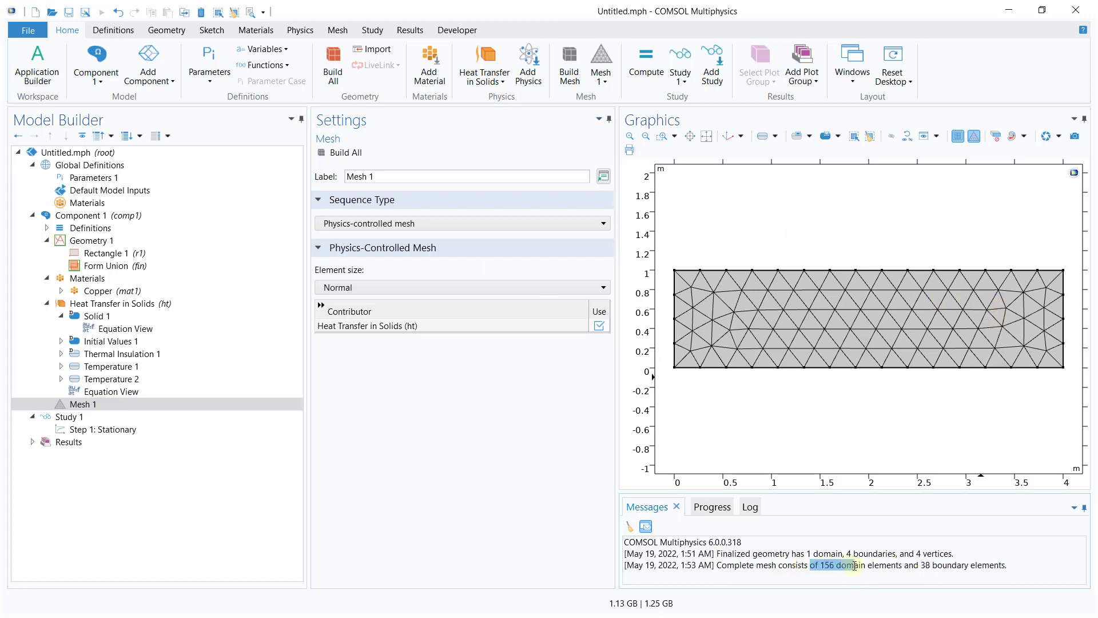
Refine the mesh to Fine element size, rebuild it and check the new domain element count.
{"action": "left_click", "coordinate": [405, 287]}
{"action": "left_click", "coordinate": [372, 345]}
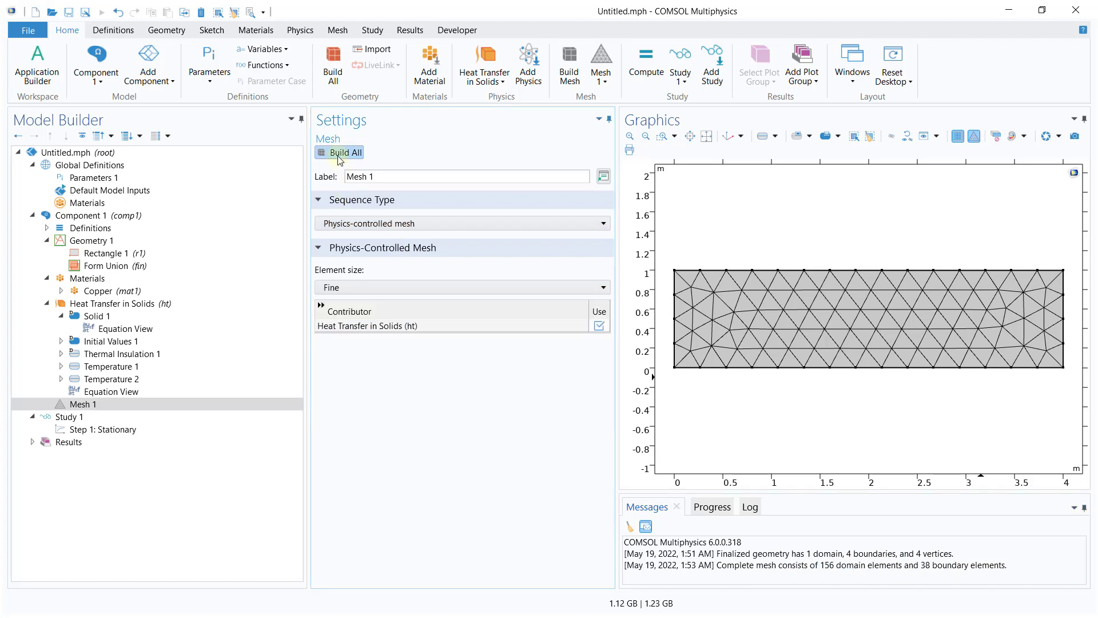
{"action": "left_click", "coordinate": [344, 152]}
{"action": "left_click_drag", "start_coordinate": [858, 576], "coordinate": [810, 576]}
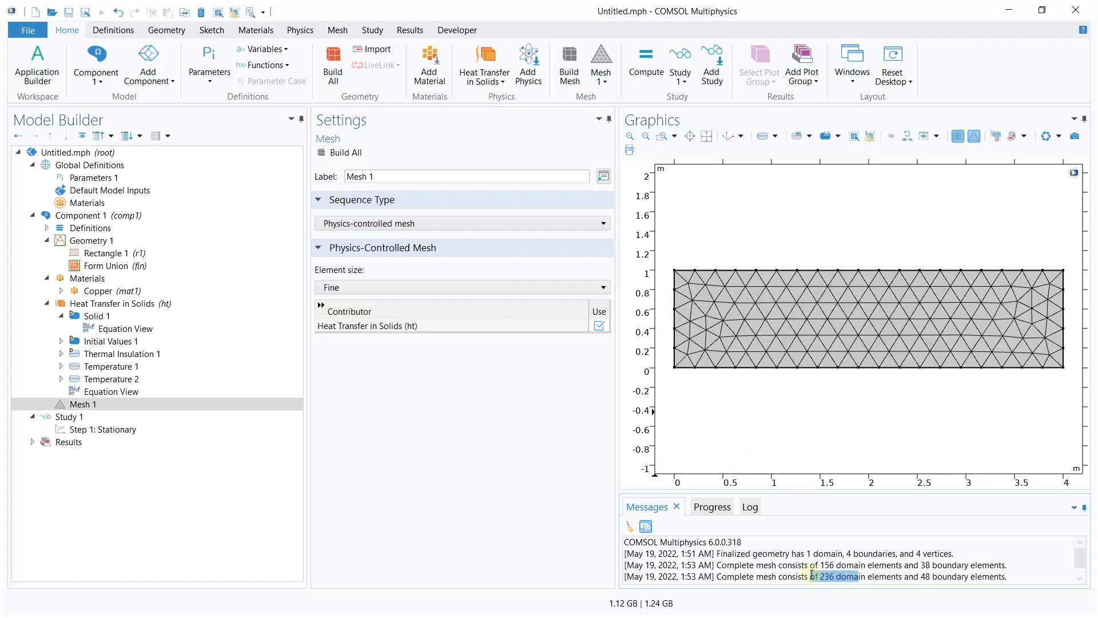
Refine the mesh to Finer element size, rebuild it and check its number of domain elements.
{"action": "left_click", "coordinate": [380, 283]}
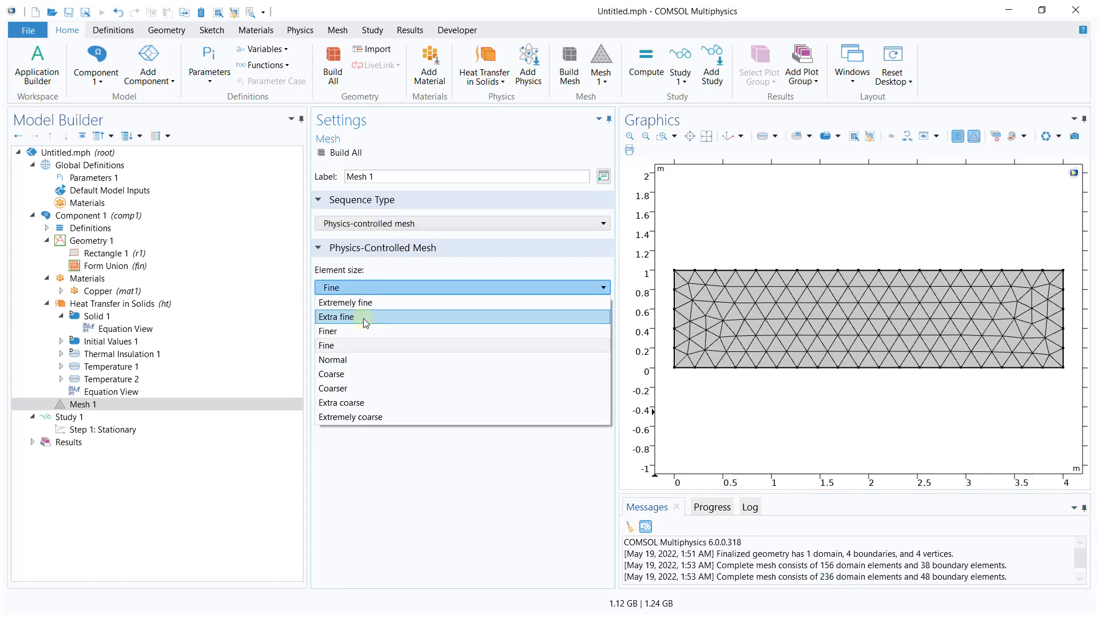
{"action": "left_click", "coordinate": [360, 332]}
{"action": "left_click", "coordinate": [346, 154]}
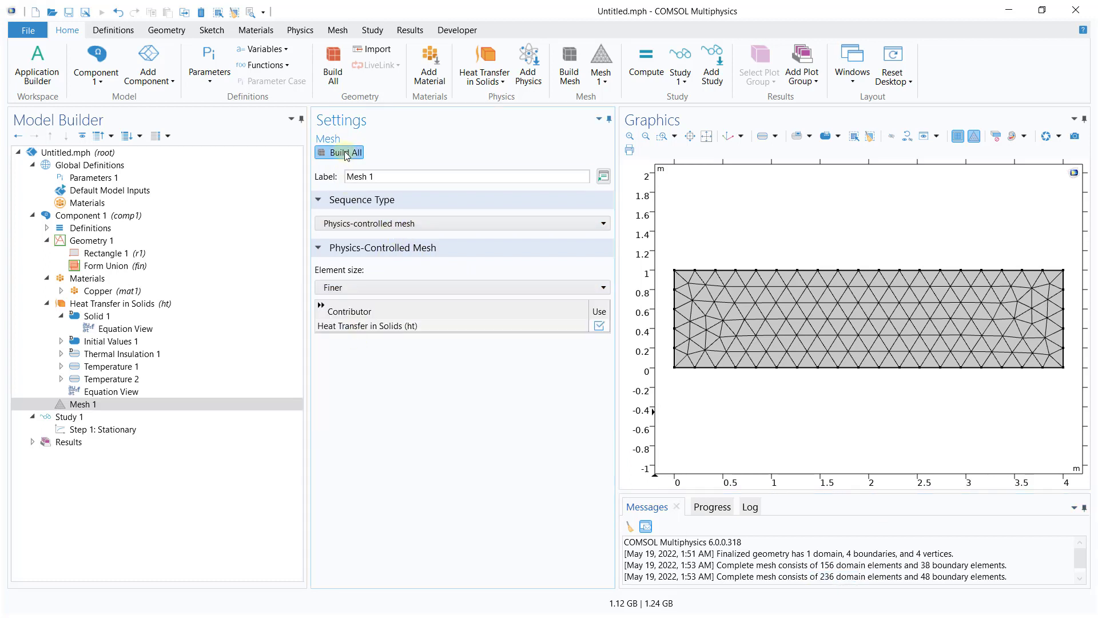
{"action": "left_click_drag", "start_coordinate": [918, 567], "coordinate": [806, 562]}
Refine the physics-controlled mesh to Extremely fine element size, rebuild it and check the domain element count.
{"action": "left_click", "coordinate": [361, 223]}
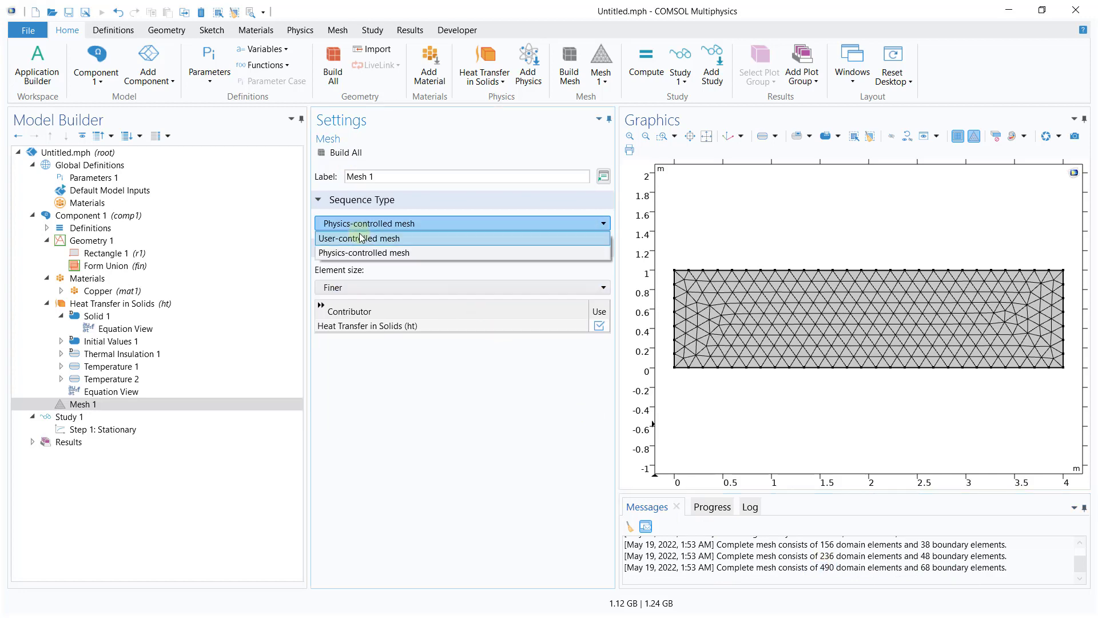
{"action": "left_click", "coordinate": [351, 249]}
{"action": "left_click", "coordinate": [368, 286]}
{"action": "left_click", "coordinate": [356, 303]}
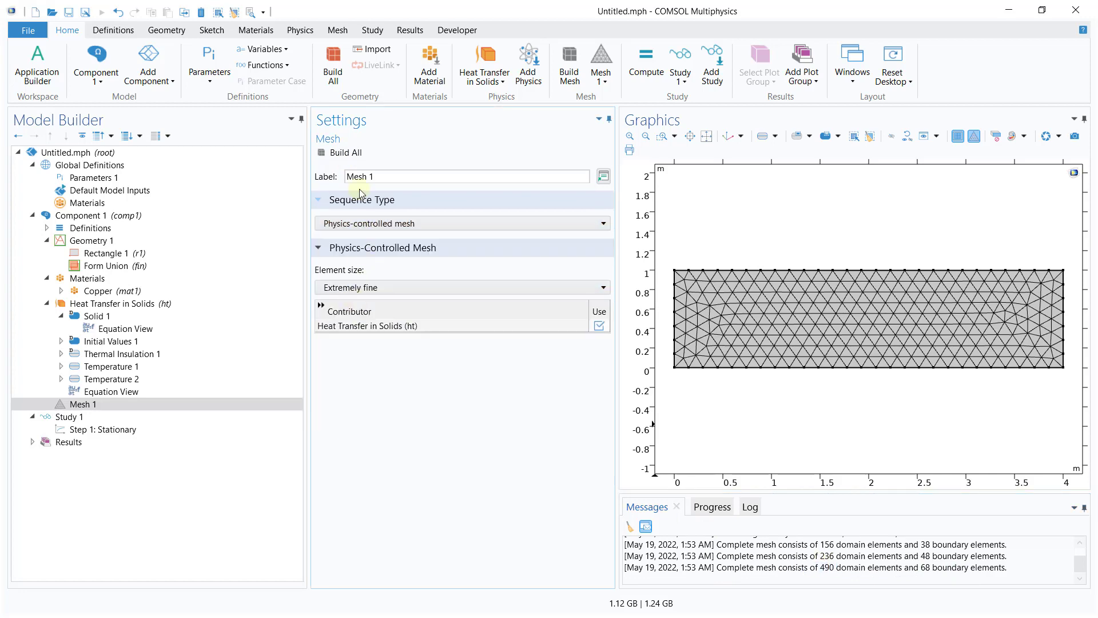
{"action": "left_click", "coordinate": [343, 152]}
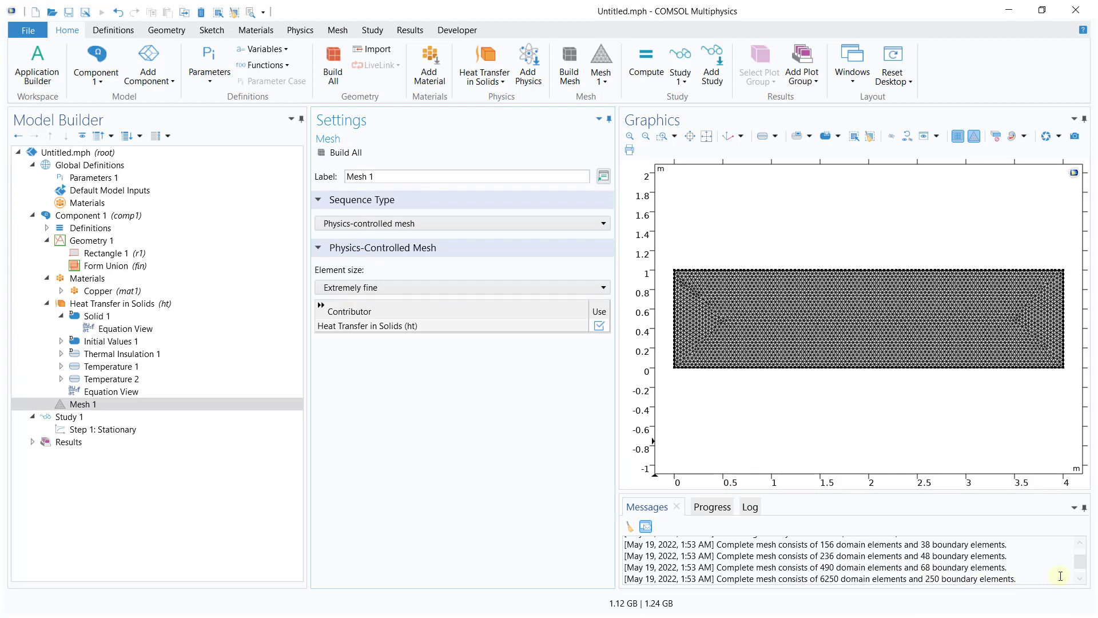
{"action": "left_click", "coordinate": [1082, 579]}
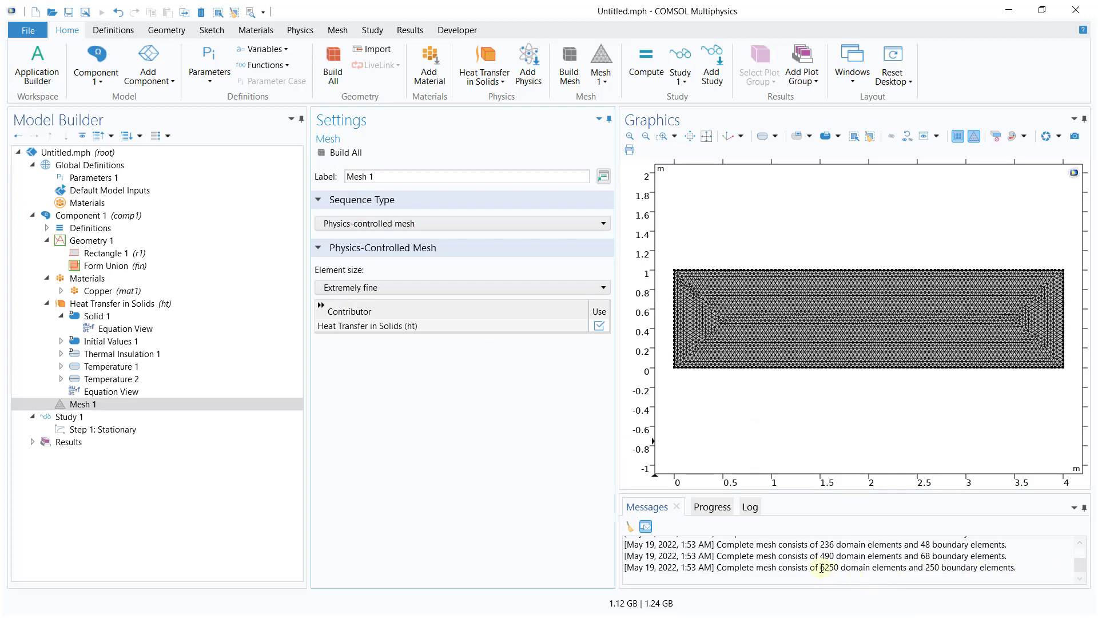
{"action": "left_click_drag", "start_coordinate": [821, 568], "coordinate": [836, 567]}
Return the physics-controlled mesh to Normal element size and rebuild it.
{"action": "left_click", "coordinate": [362, 224]}
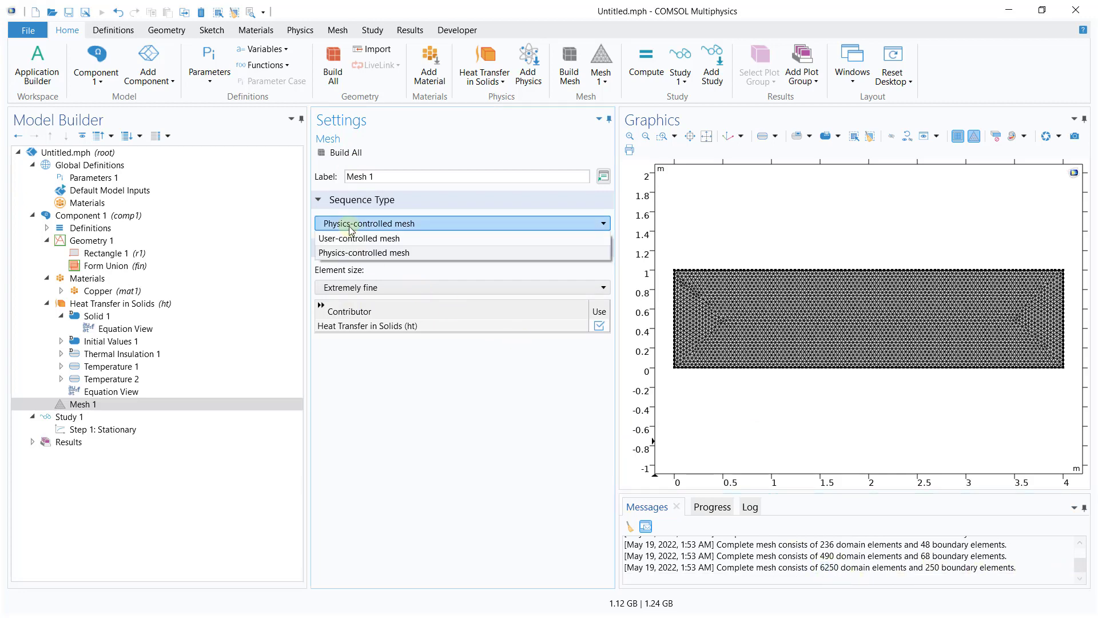
{"action": "left_click", "coordinate": [366, 248]}
{"action": "left_click", "coordinate": [372, 287]}
{"action": "left_click", "coordinate": [333, 360]}
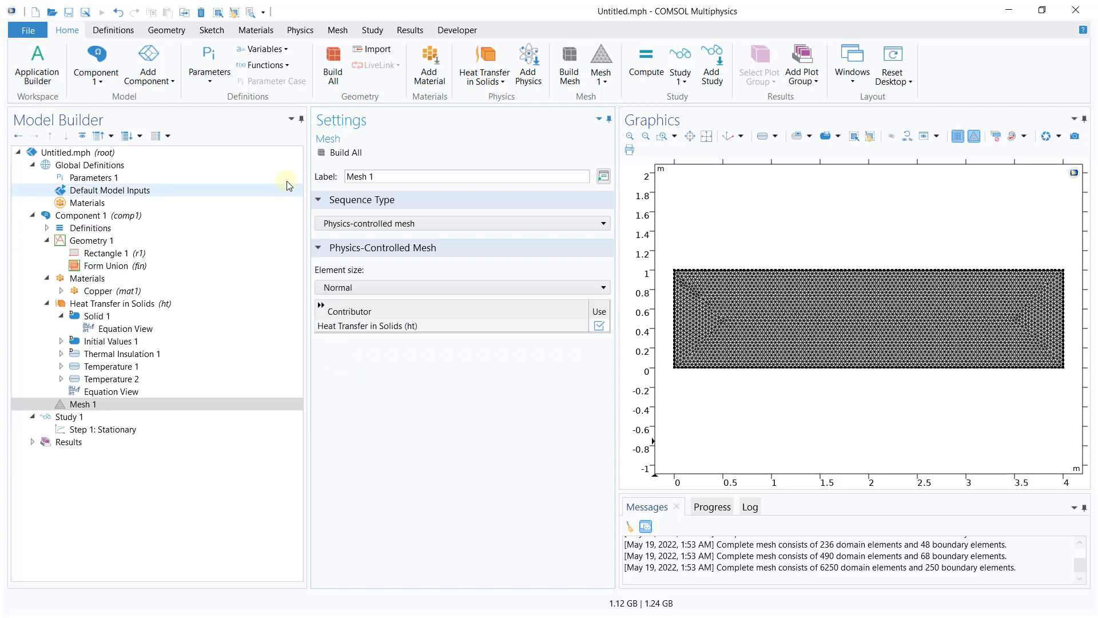
{"action": "left_click", "coordinate": [337, 153]}
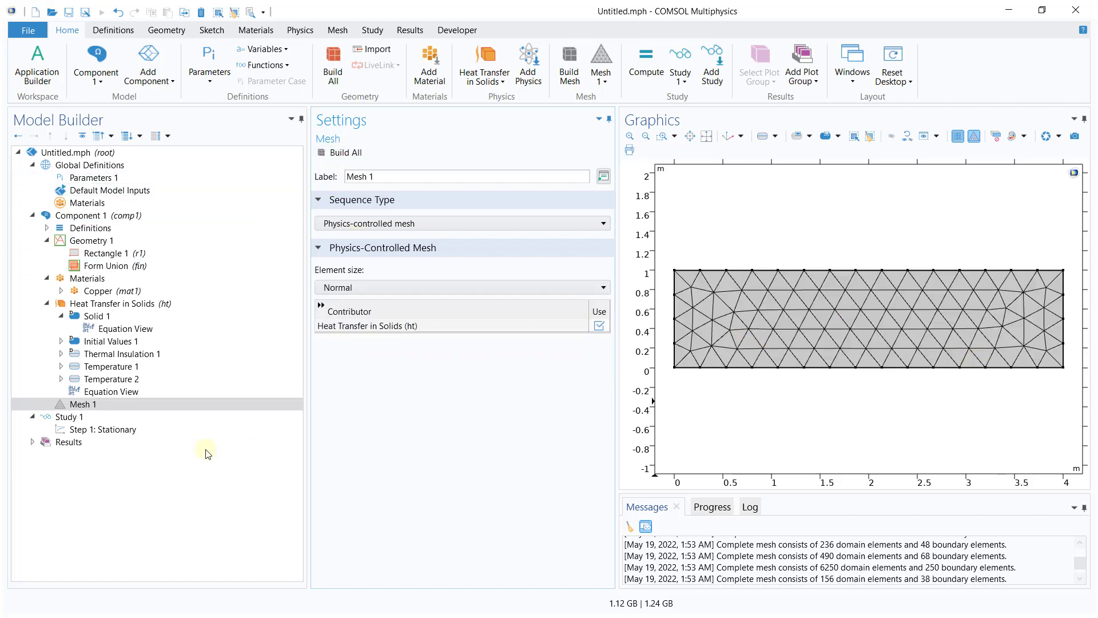
Compute the stationary study step of Study 1.
{"action": "left_click", "coordinate": [110, 429]}
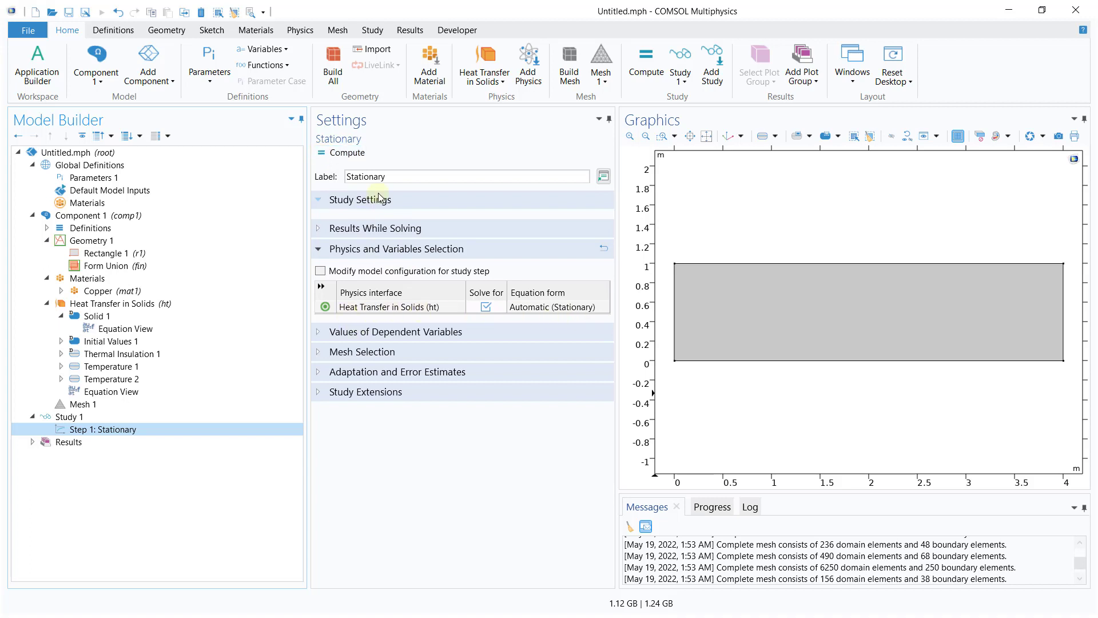
{"action": "left_click", "coordinate": [344, 152]}
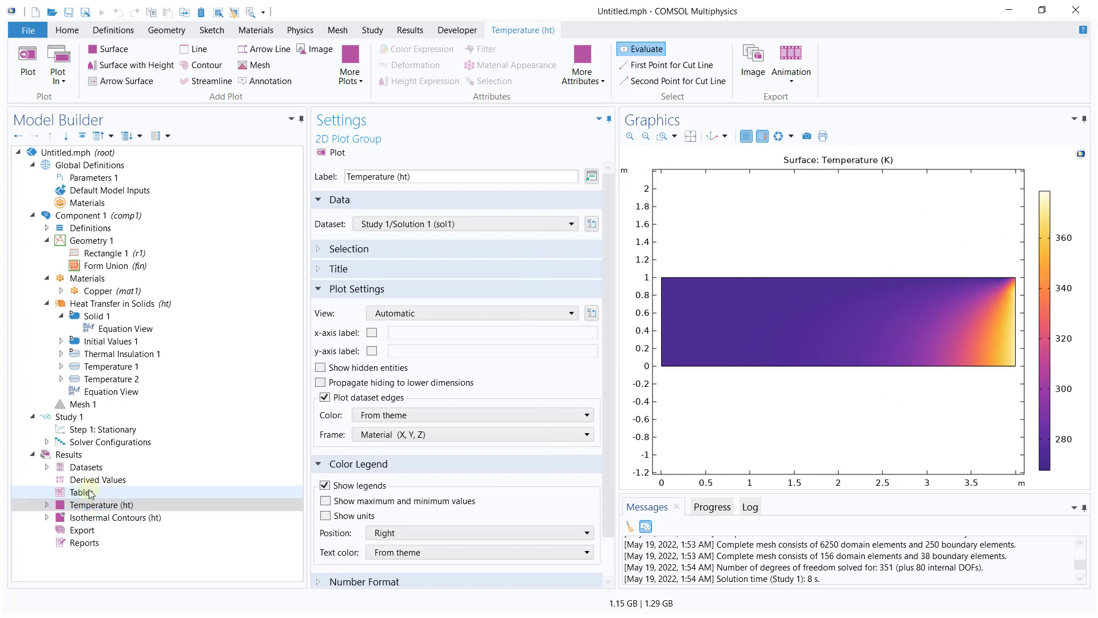
Set the surface in the Temperature (ht) plot to degC, replot it and change its color table to Rainbow.
{"action": "left_click", "coordinate": [46, 505]}
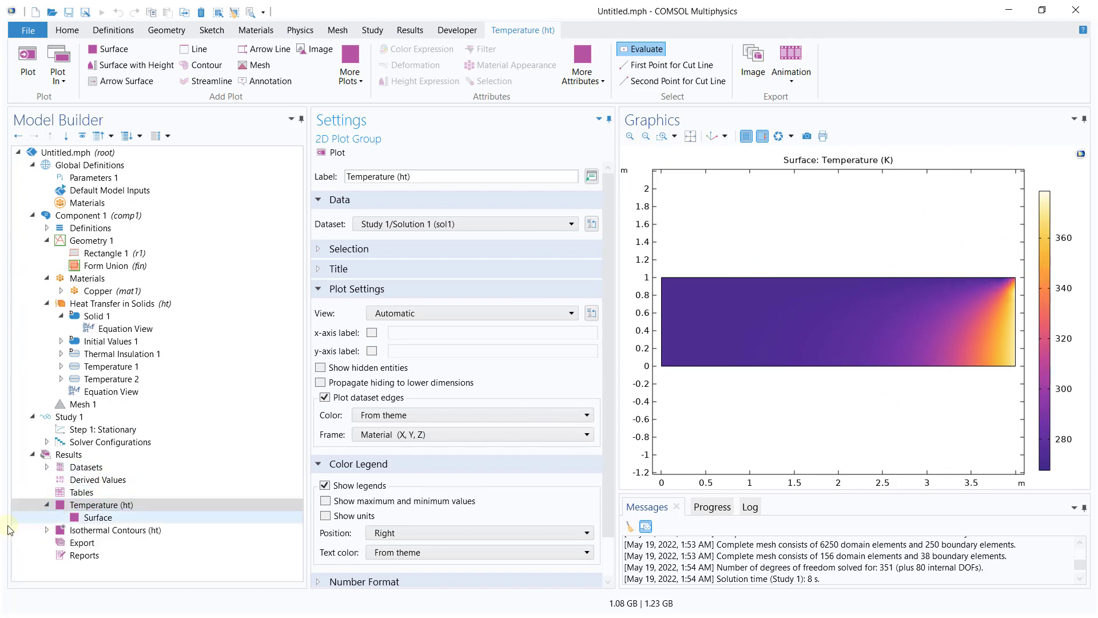
{"action": "left_click", "coordinate": [98, 517]}
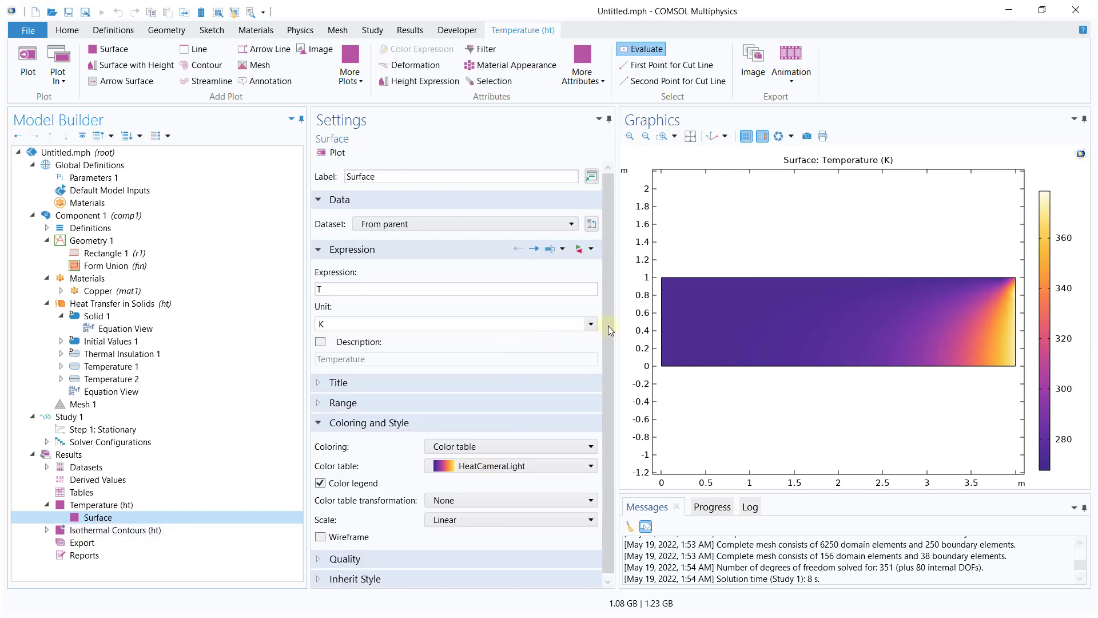
{"action": "left_click", "coordinate": [590, 323]}
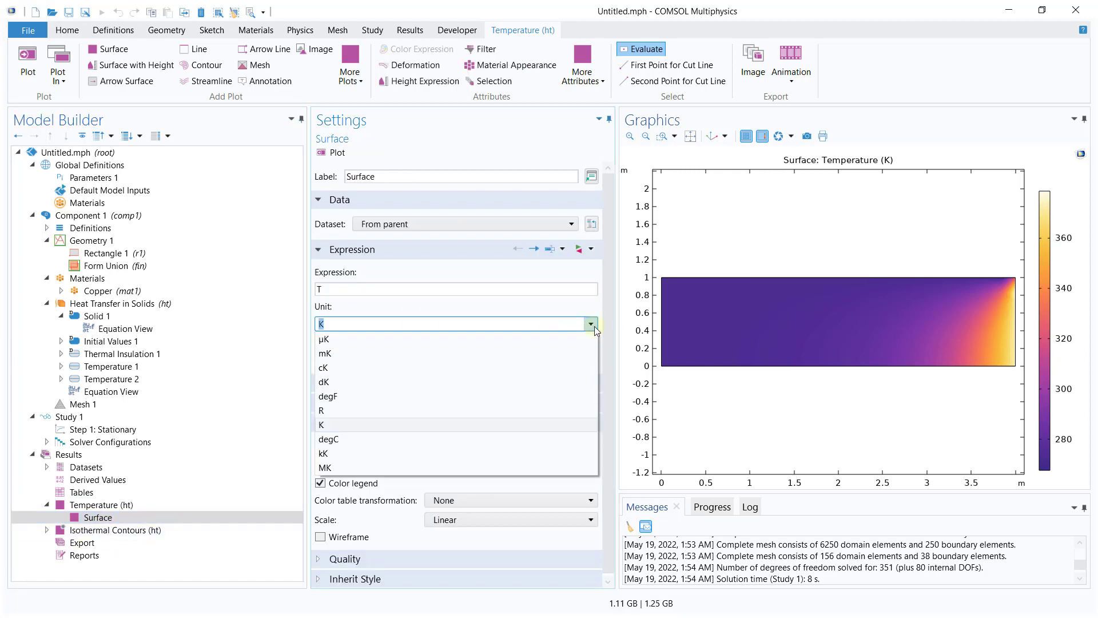
{"action": "left_click", "coordinate": [335, 440]}
{"action": "left_click", "coordinate": [335, 152]}
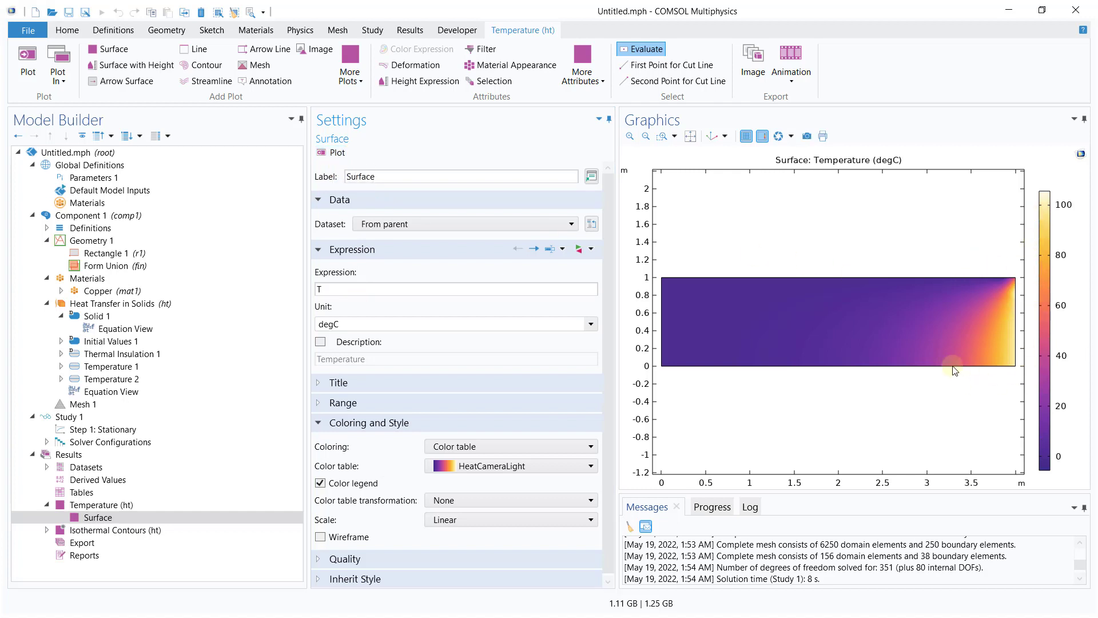
{"action": "left_click", "coordinate": [497, 465]}
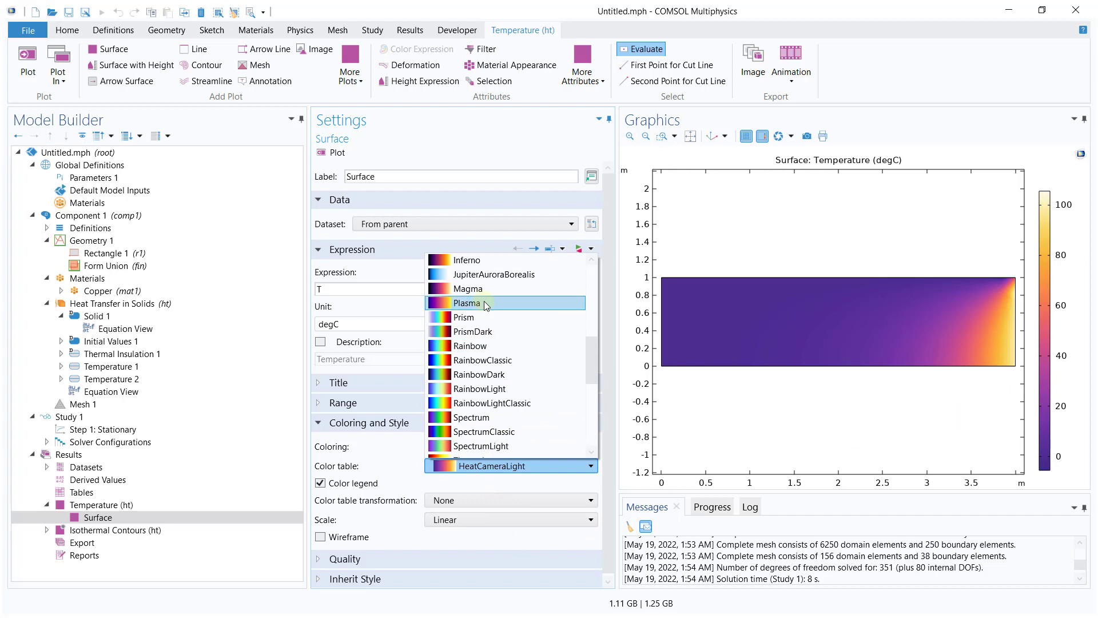
{"action": "left_click", "coordinate": [486, 345]}
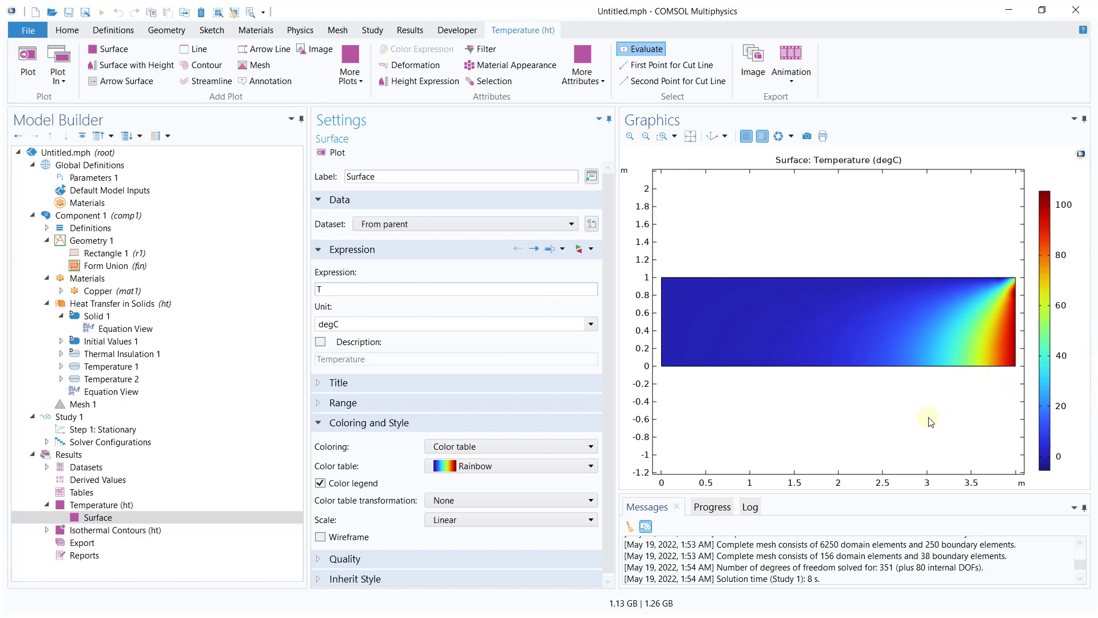
Evaluate the temperature at several points across the surface plot, mostly near the hot right edge, and close the results table.
{"action": "left_click", "coordinate": [757, 305]}
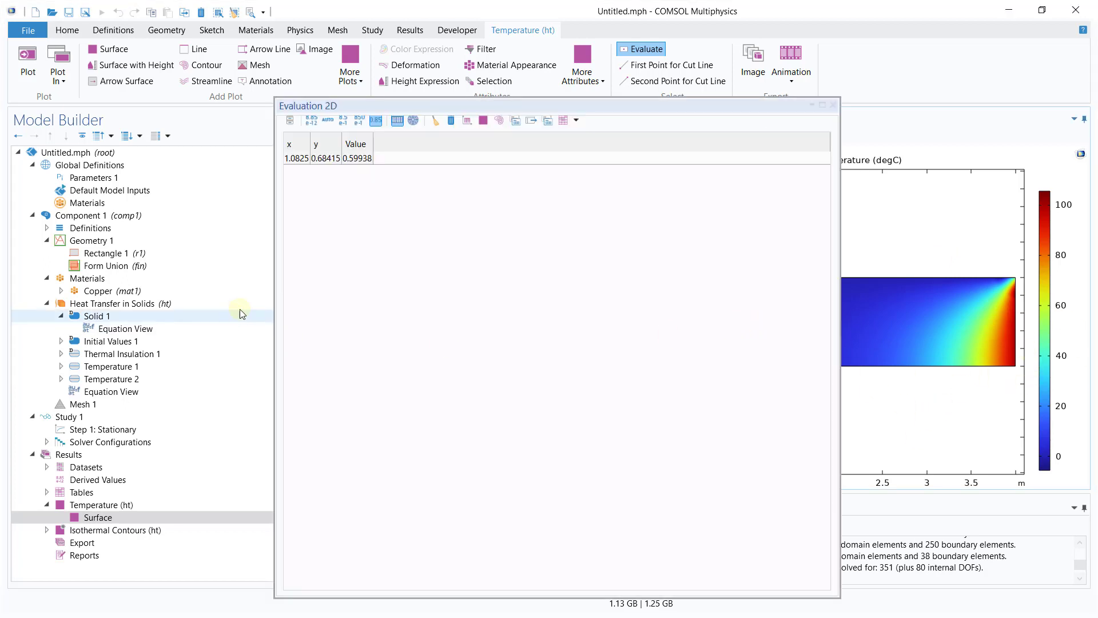
{"action": "left_click", "coordinate": [1009, 331]}
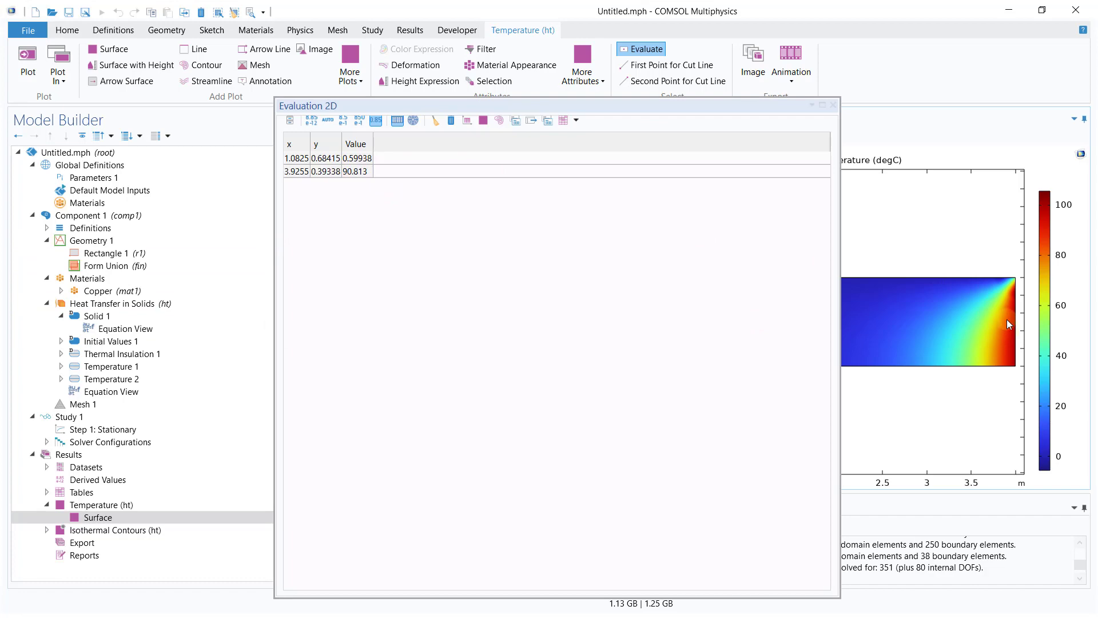
{"action": "left_click", "coordinate": [1007, 320]}
{"action": "left_click", "coordinate": [991, 347]}
{"action": "left_click", "coordinate": [934, 340]}
{"action": "left_click", "coordinate": [997, 310]}
{"action": "left_click", "coordinate": [1002, 289]}
{"action": "left_click", "coordinate": [929, 303]}
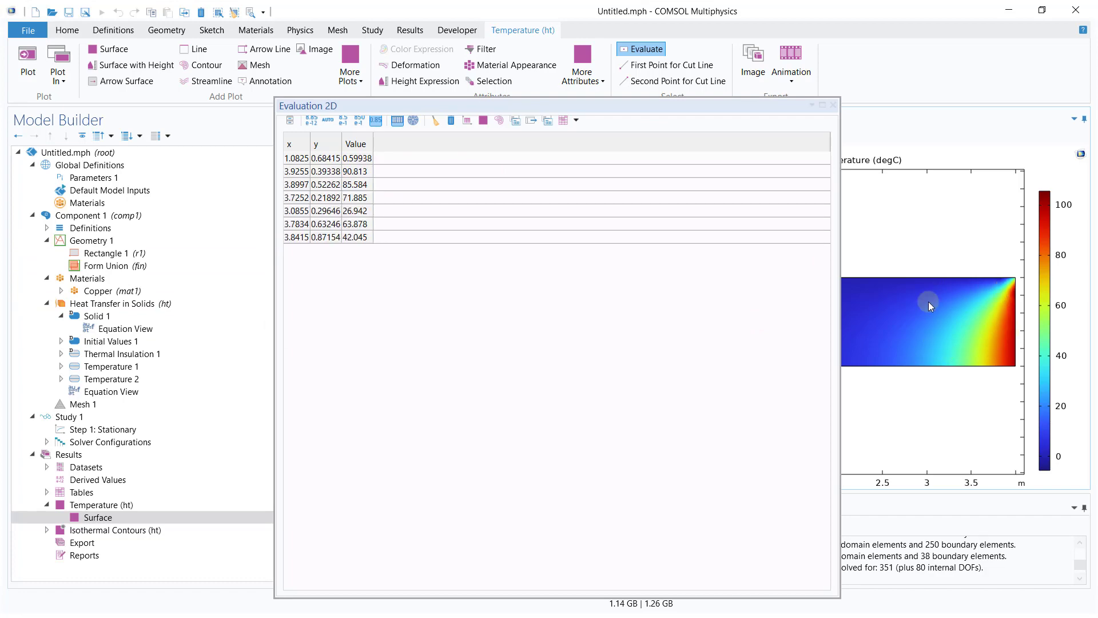
{"action": "left_click", "coordinate": [964, 331]}
{"action": "left_click", "coordinate": [878, 329]}
{"action": "left_click", "coordinate": [834, 105]}
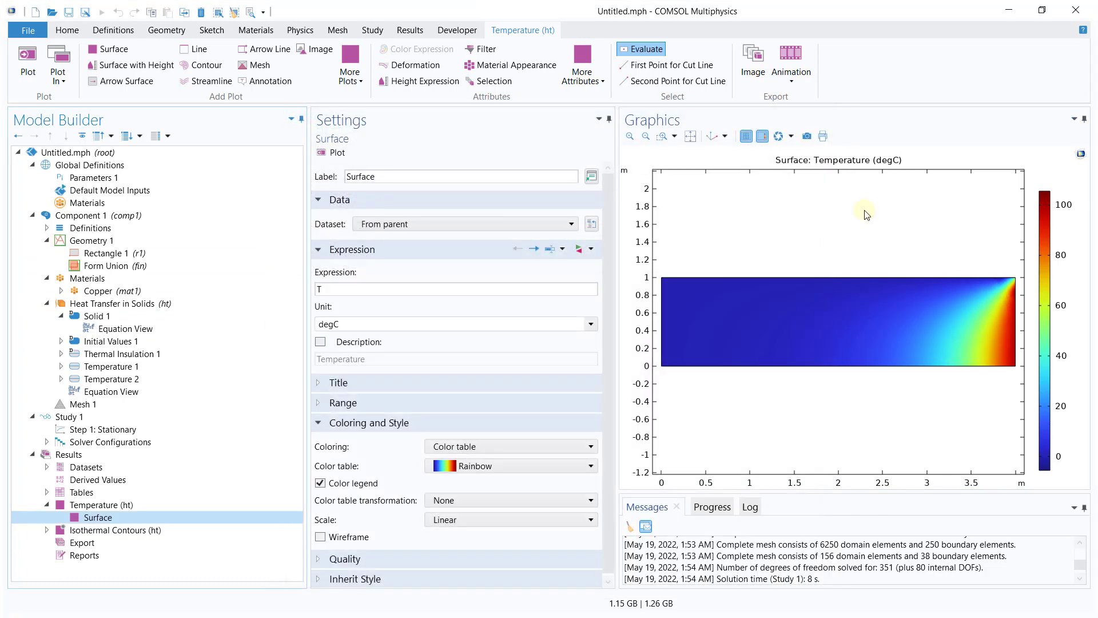
Change the color table of the contour in the Isothermal Contours (ht) plot to Rainbow and review its coloring settings.
{"action": "left_click", "coordinate": [76, 532]}
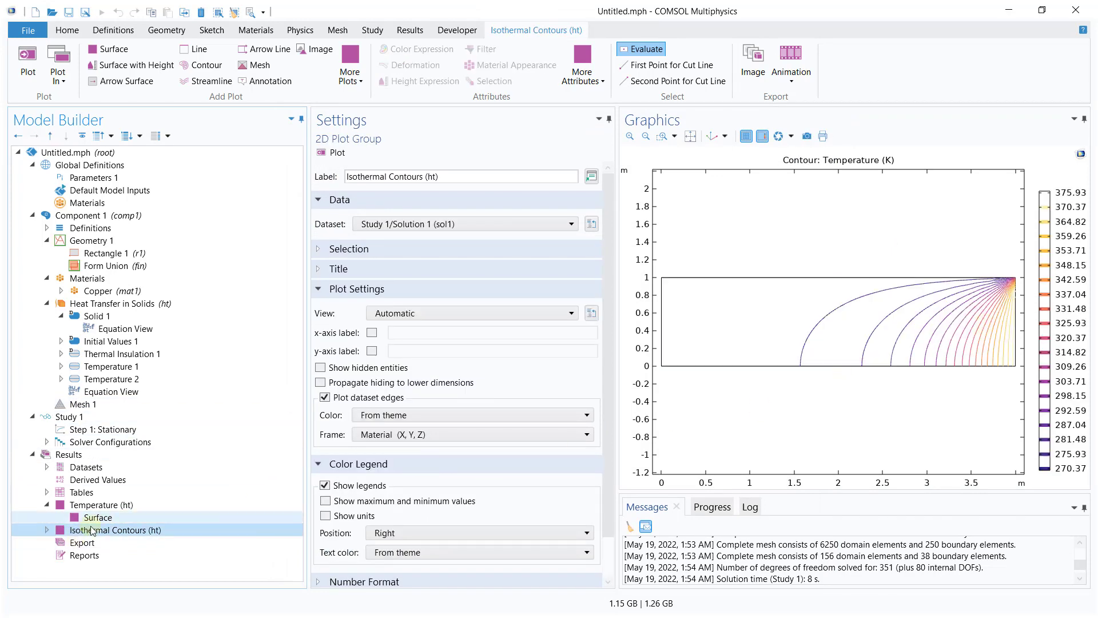
{"action": "left_click", "coordinate": [47, 530]}
{"action": "left_click", "coordinate": [84, 543]}
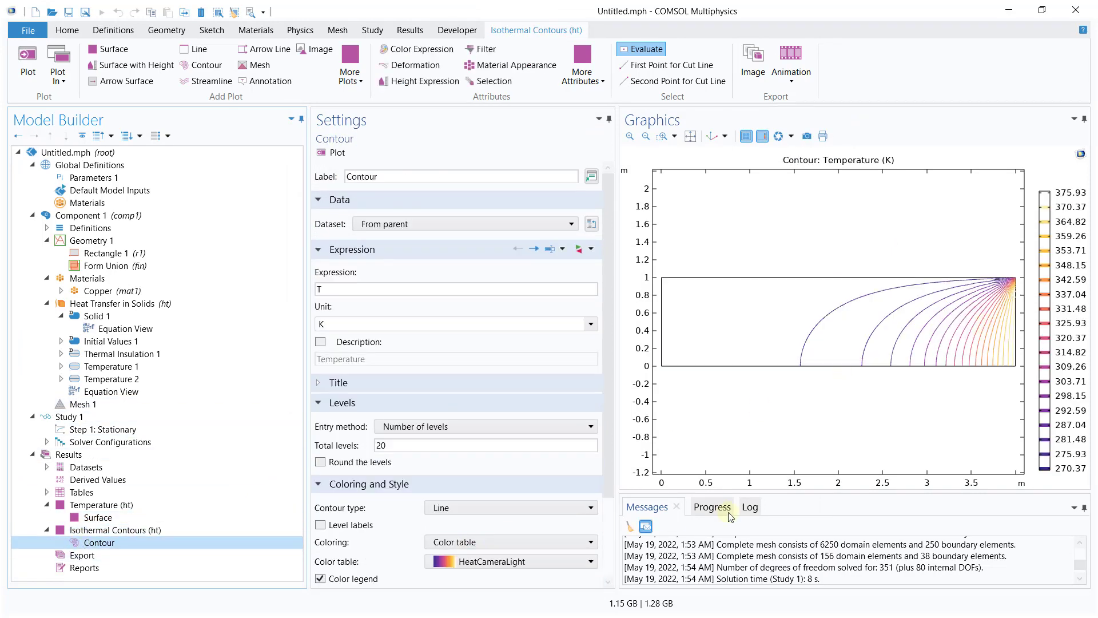
{"action": "left_click", "coordinate": [556, 563]}
{"action": "left_click", "coordinate": [505, 443]}
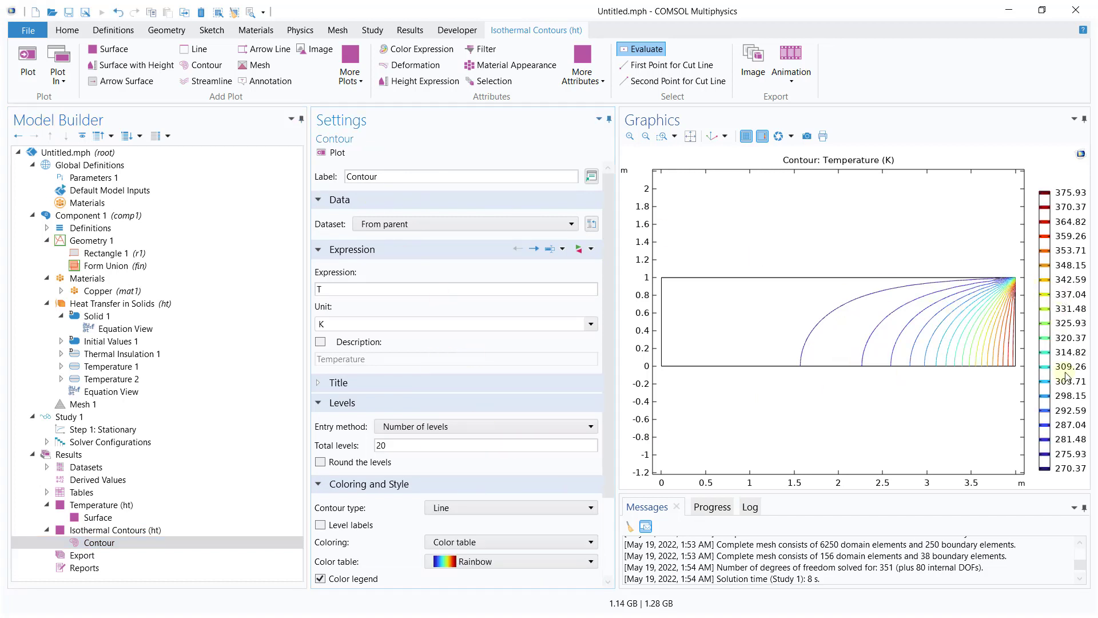
{"action": "scroll", "coordinate": [608, 431], "scroll_direction": "down", "scroll_amount": 3}
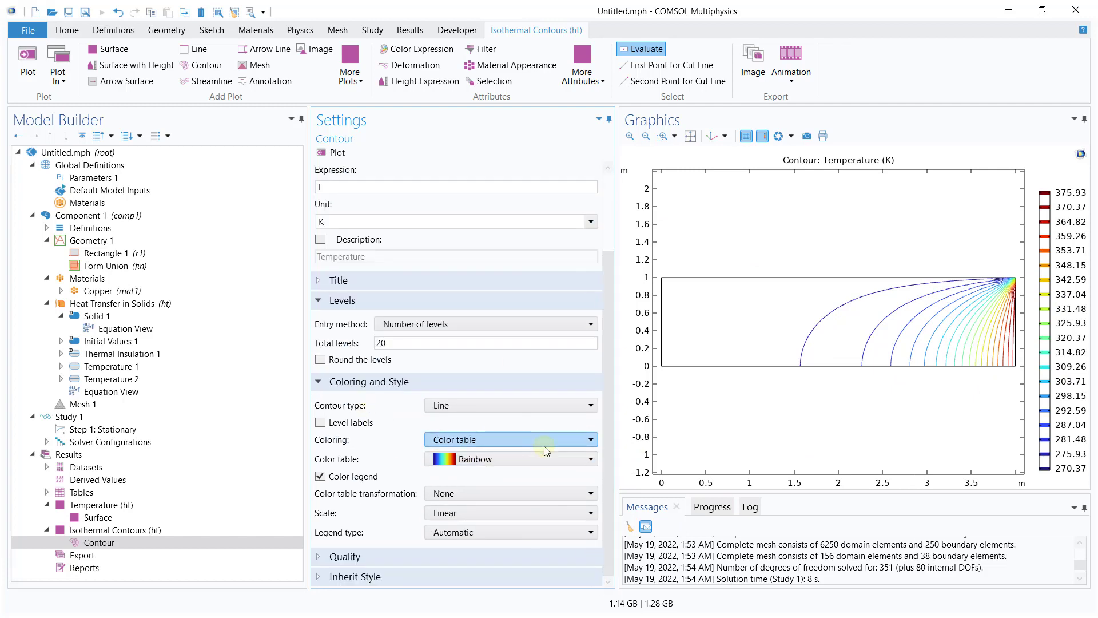
Redisplay the Temperature (ht) plot and look through its color legend and selection settings.
{"action": "left_click", "coordinate": [89, 506]}
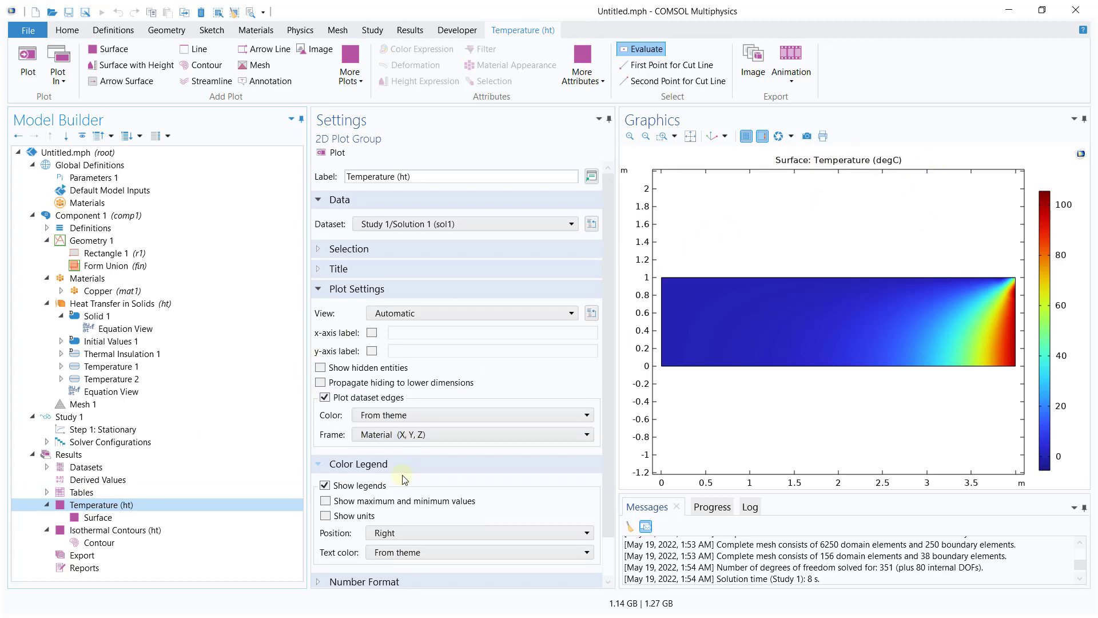
{"action": "left_click", "coordinate": [324, 485]}
{"action": "left_click", "coordinate": [362, 486]}
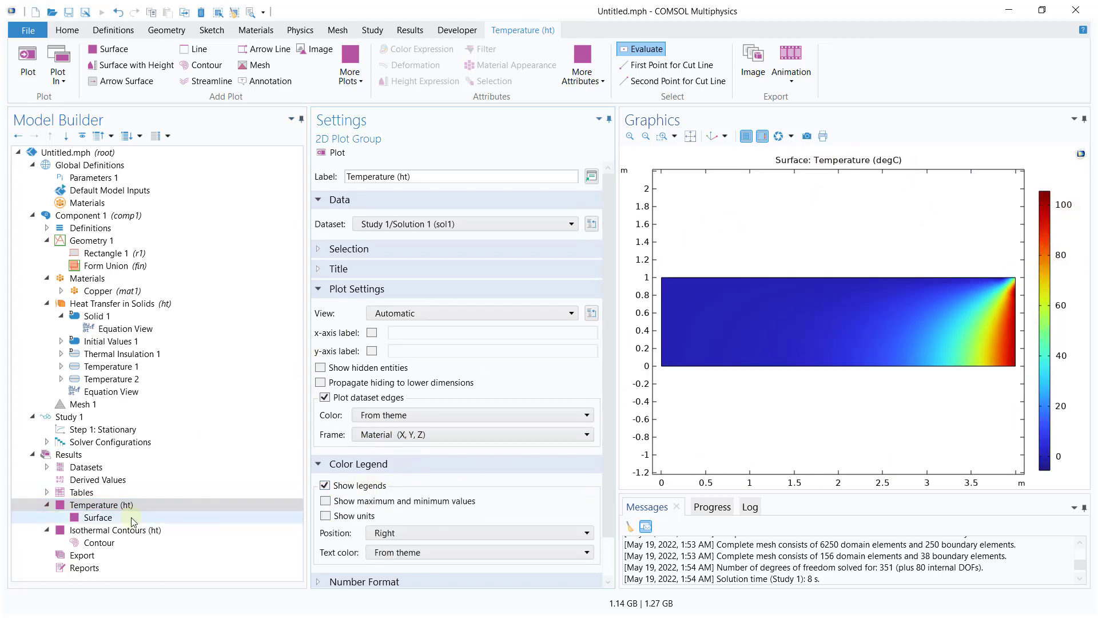
{"action": "left_click", "coordinate": [370, 256]}
{"action": "left_click", "coordinate": [371, 250]}
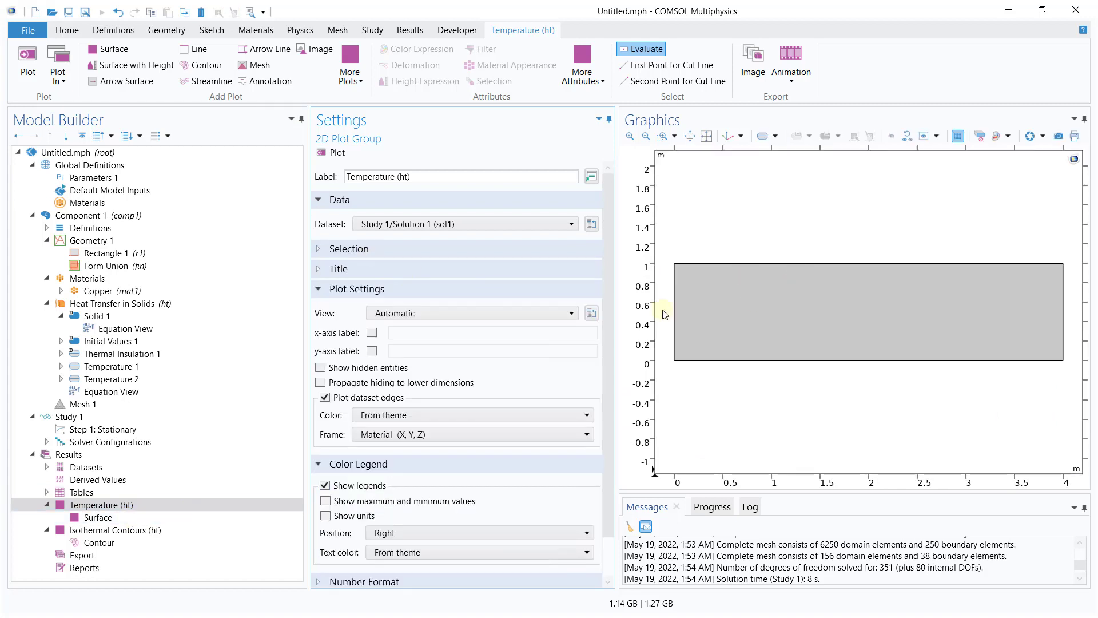
{"action": "left_click", "coordinate": [335, 155]}
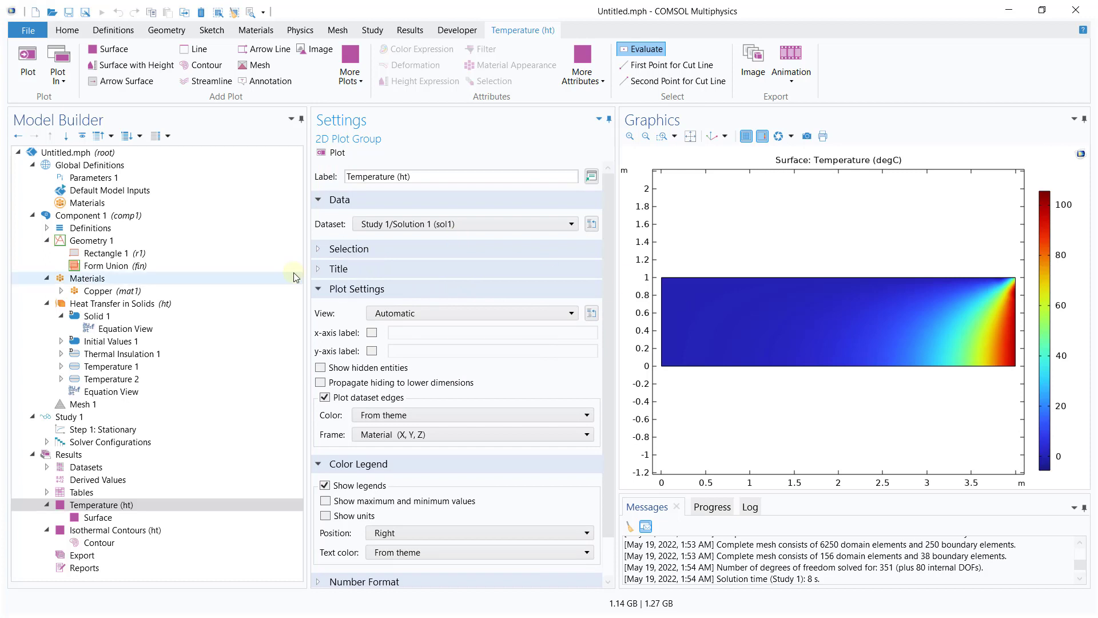
Give the Temperature (ht) plot the manual title "Temperature (degC)" and replot it.
{"action": "left_click", "coordinate": [360, 271]}
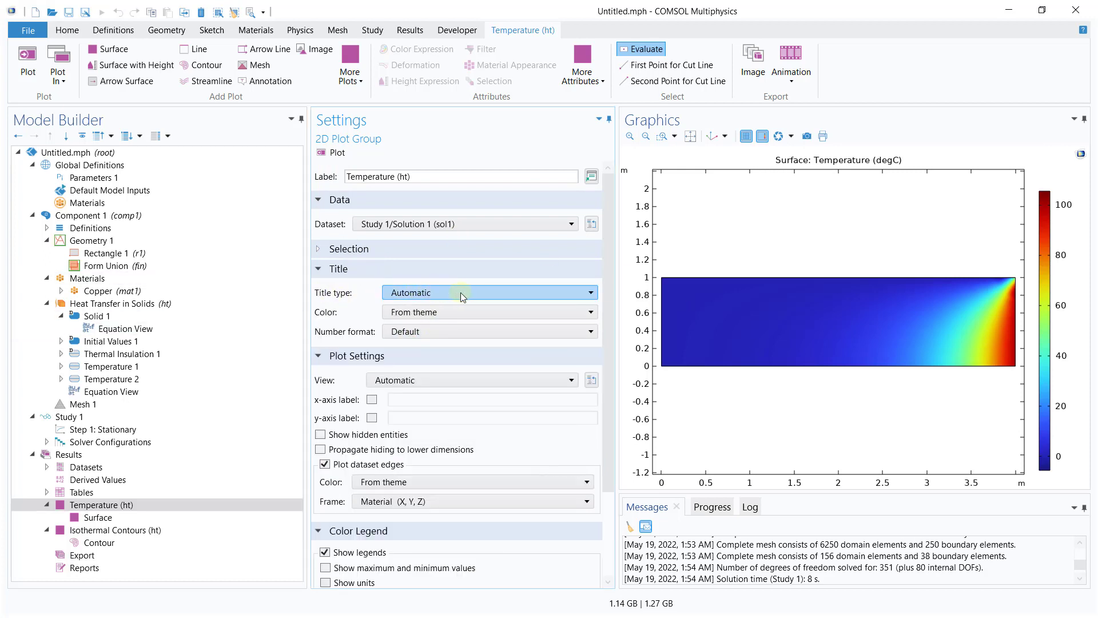
{"action": "left_click", "coordinate": [479, 295]}
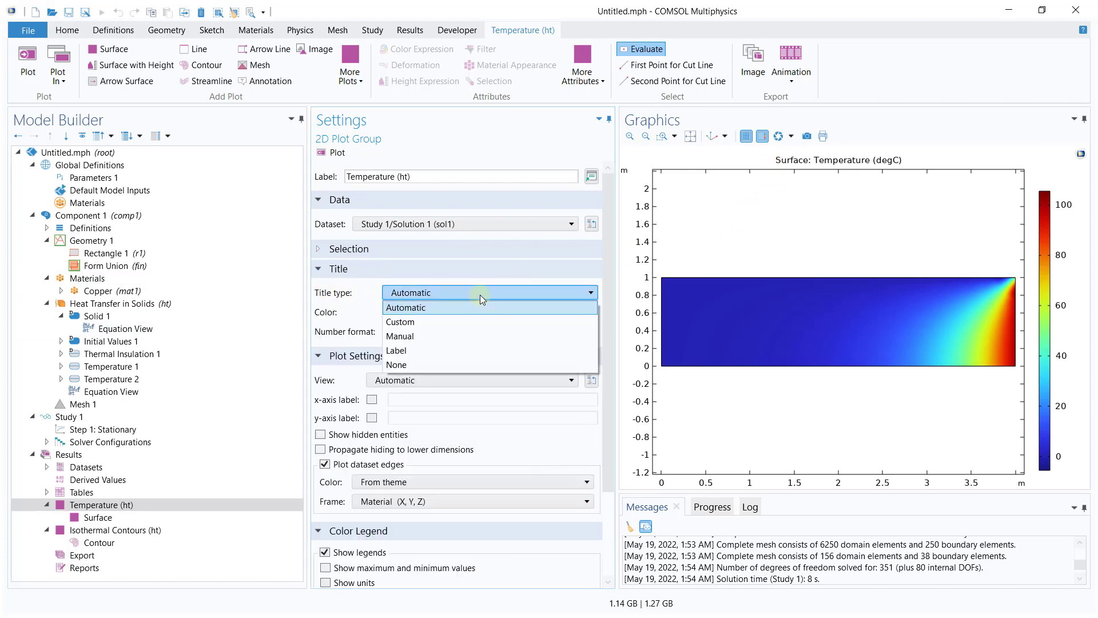
{"action": "left_click", "coordinate": [478, 295]}
{"action": "left_click", "coordinate": [484, 294]}
{"action": "left_click", "coordinate": [504, 337]}
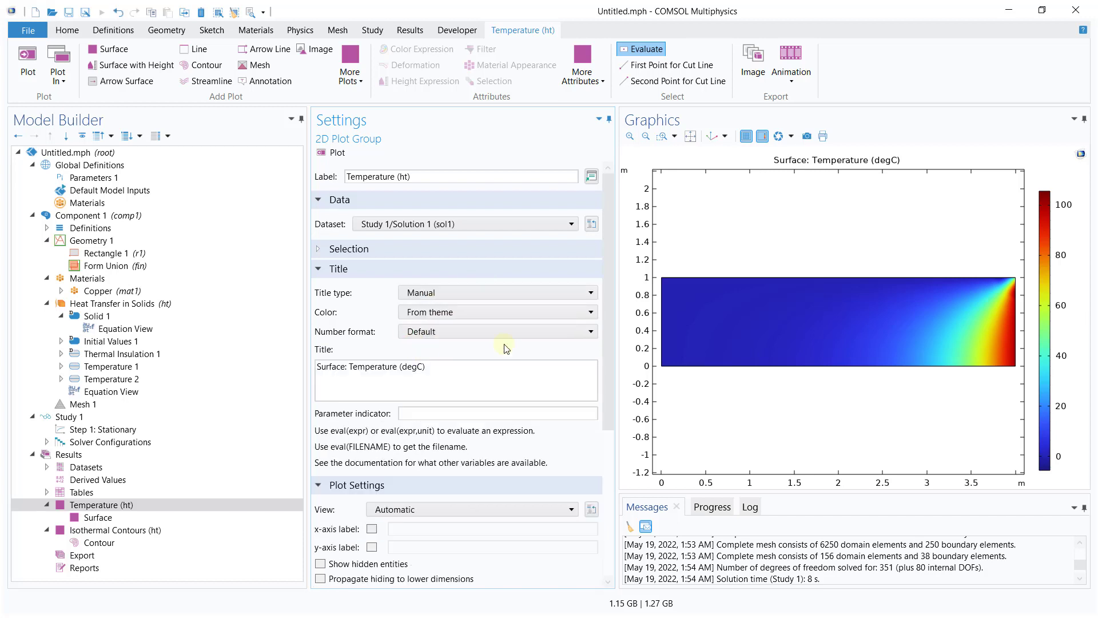
{"action": "left_click_drag", "start_coordinate": [466, 375], "coordinate": [315, 368]}
{"action": "left_click", "coordinate": [349, 372]}
{"action": "key", "text": "Delete"}
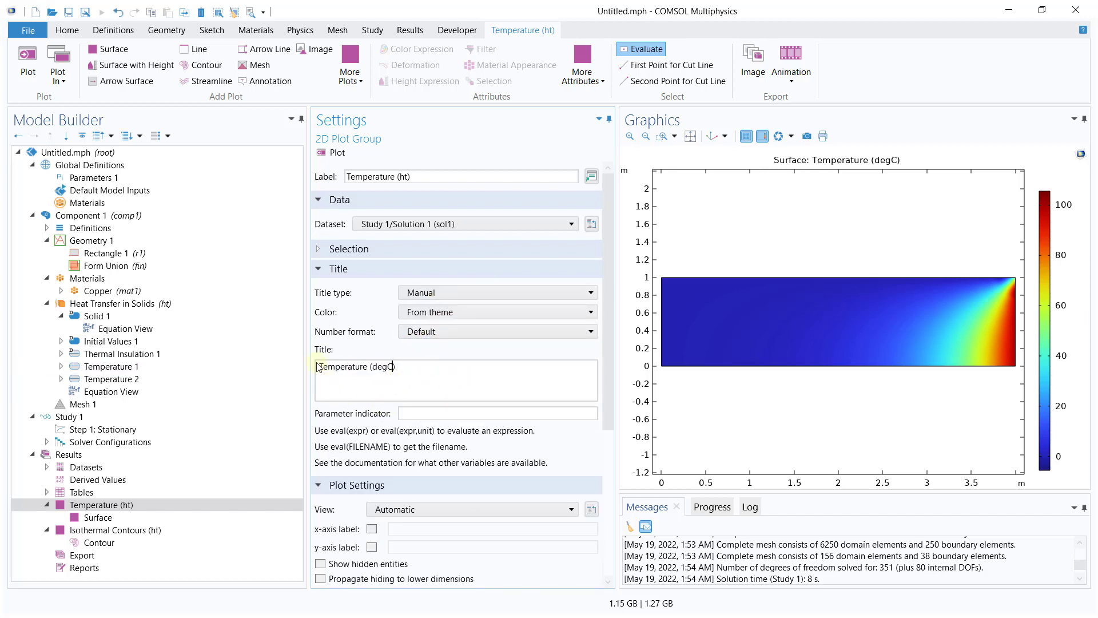
{"action": "left_click", "coordinate": [335, 153]}
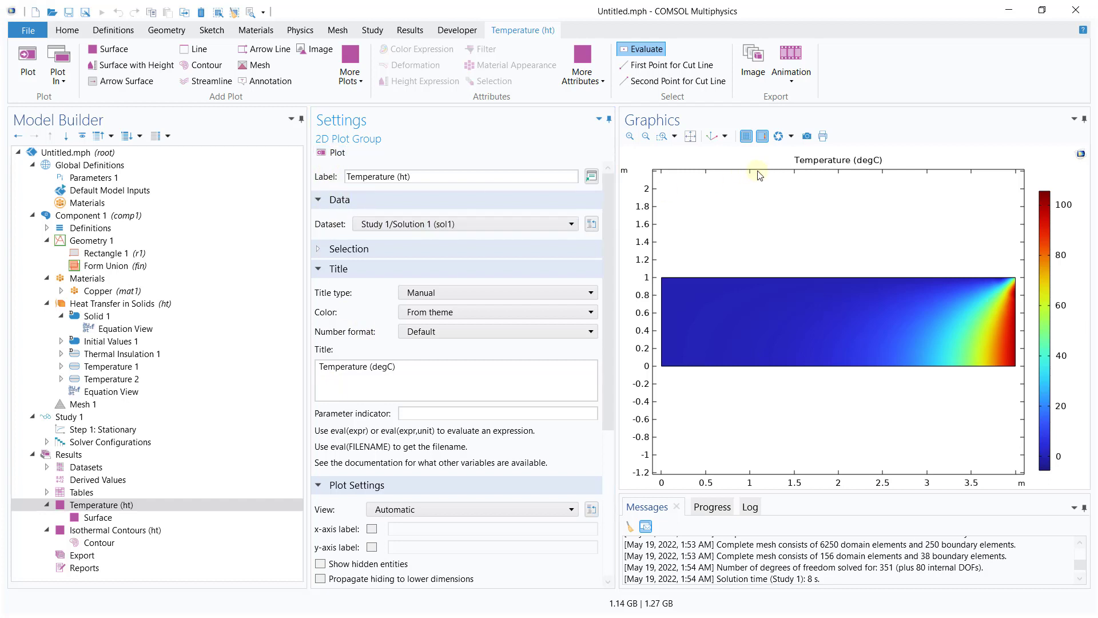
{"action": "scroll", "coordinate": [382, 449], "scroll_direction": "down", "scroll_amount": 7}
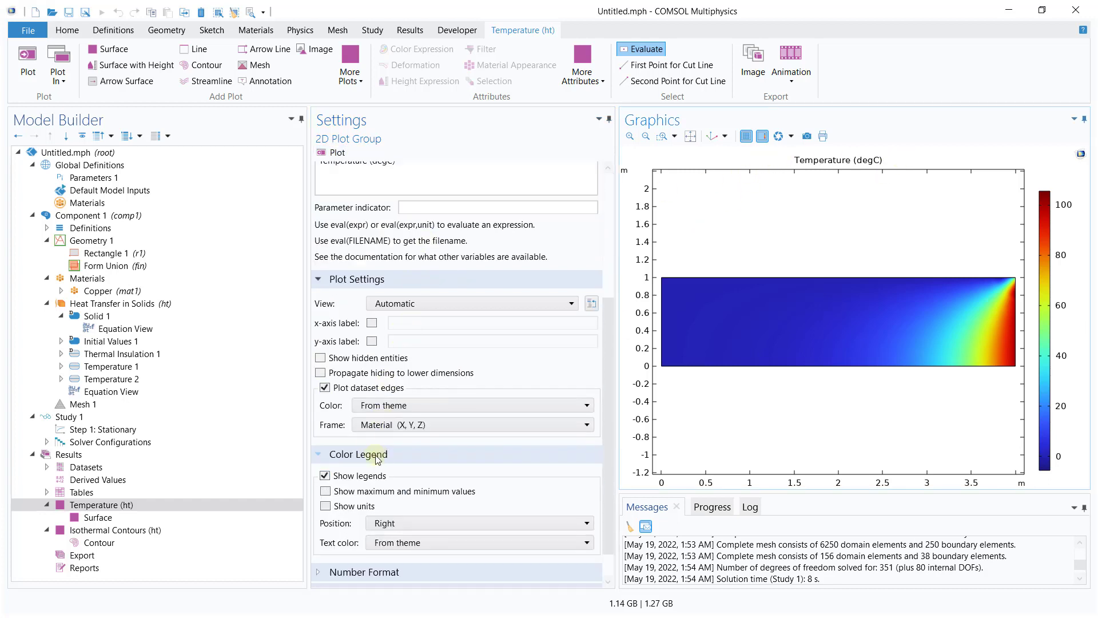